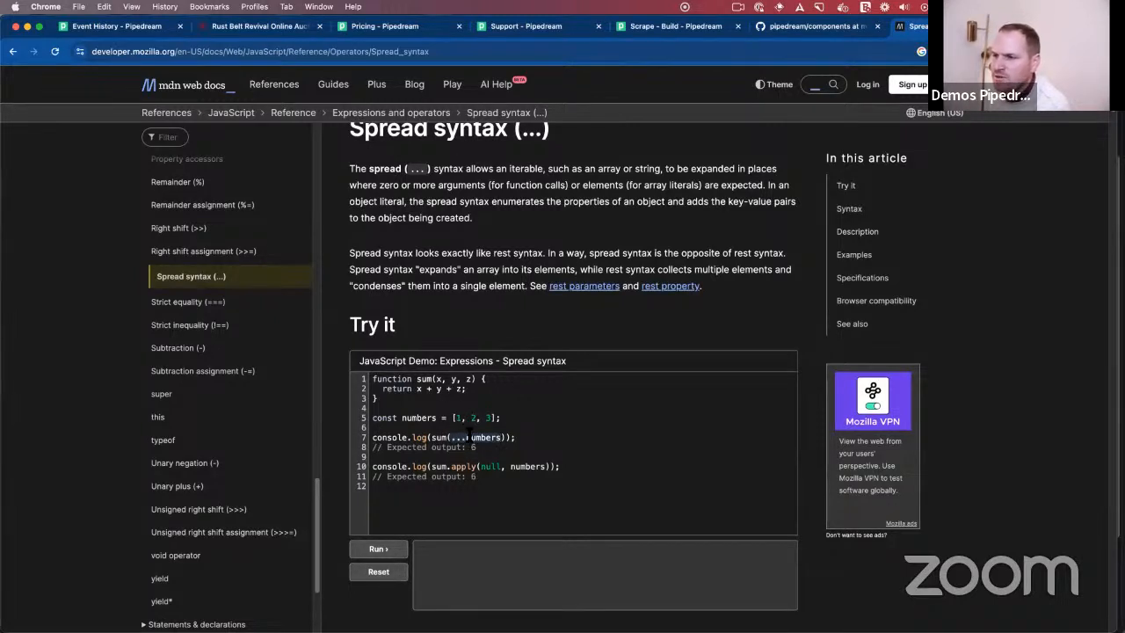
- Examine the numbers array and its use as a spread argument in the MDN demo code
left_click_drag(455, 420, 496, 420)
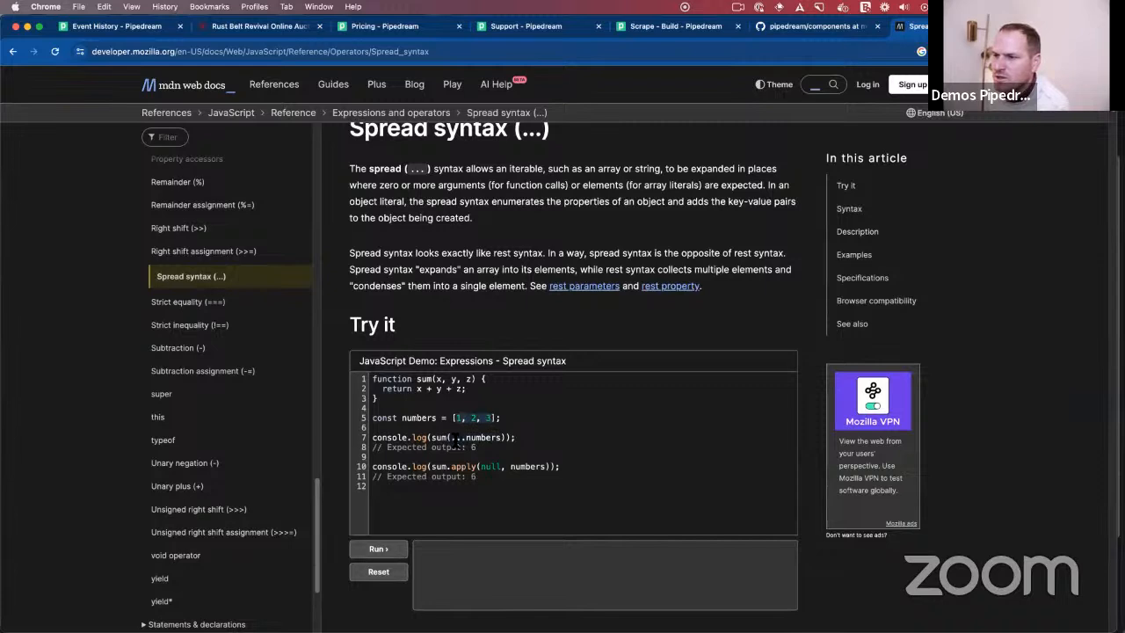
left_click_drag(453, 439, 505, 441)
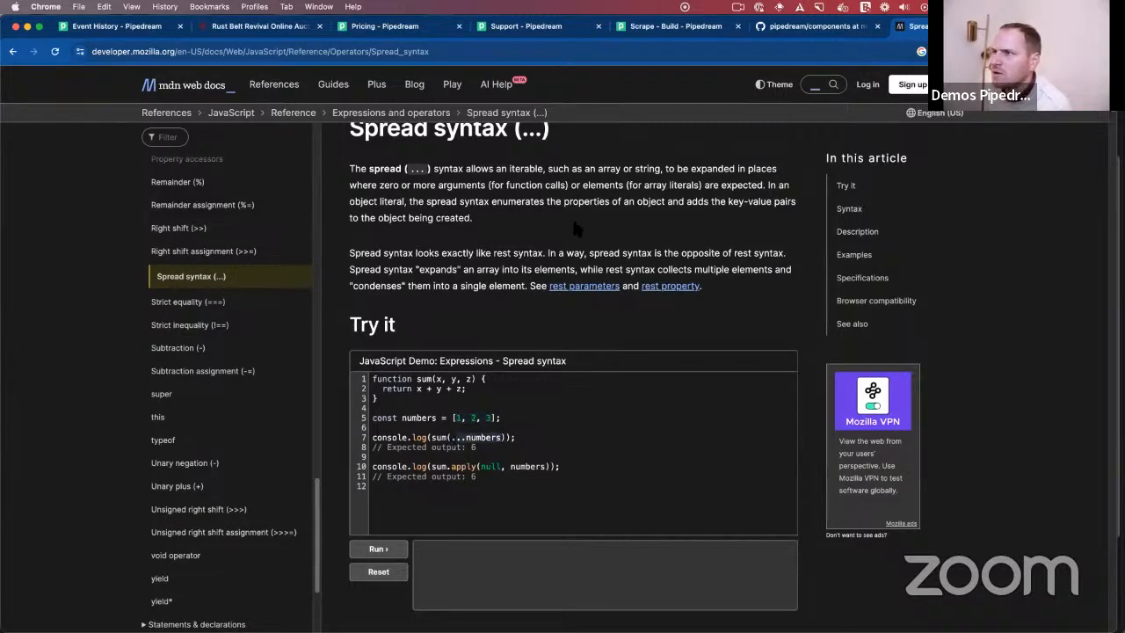
- Switch to the browser page with the Scrape workflow's builder in Pipedream
left_click(391, 28)
left_click(489, 30)
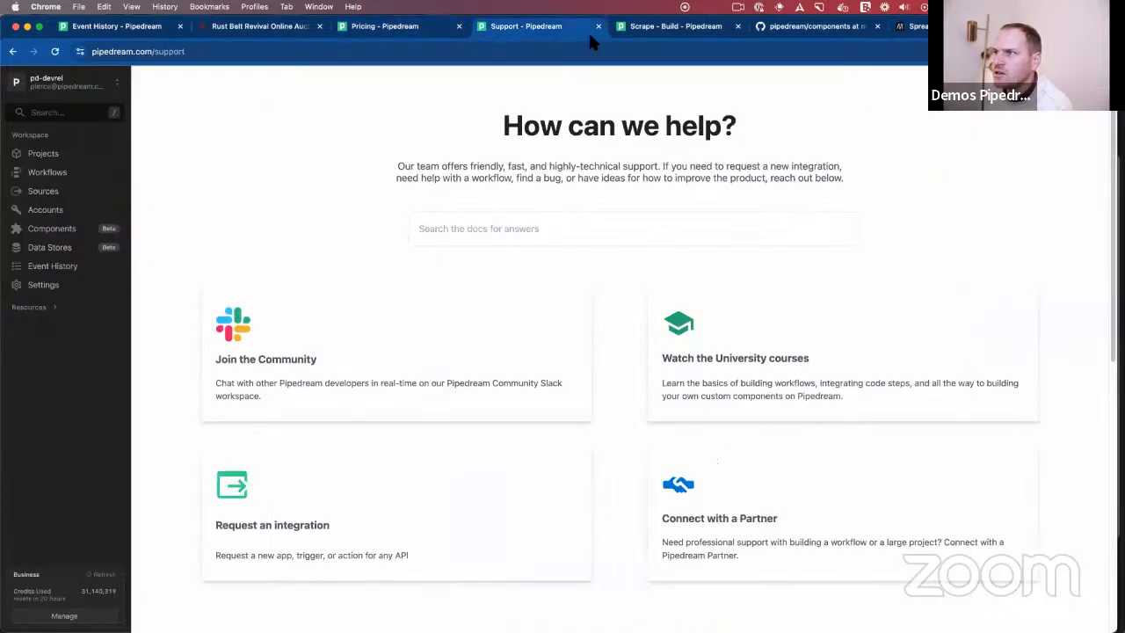
left_click(622, 28)
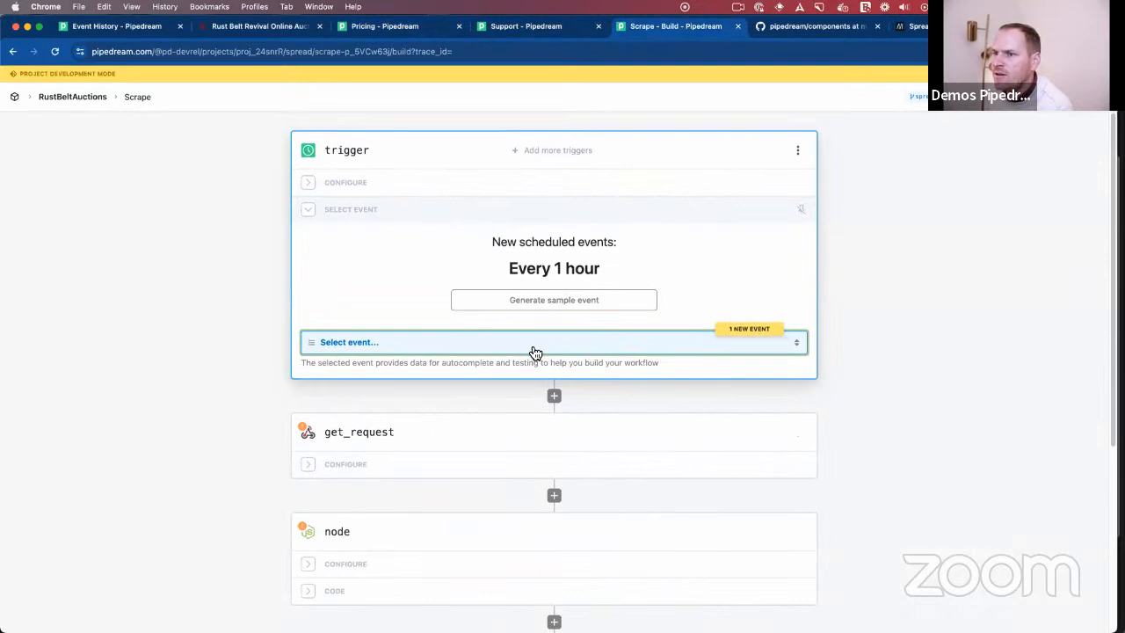
- Add a Data Stores "Get record (or create one if not found)" step between get_request and node
scroll(458, 442, "down", 1)
scroll(439, 417, "down", 3)
scroll(454, 317, "up", 2)
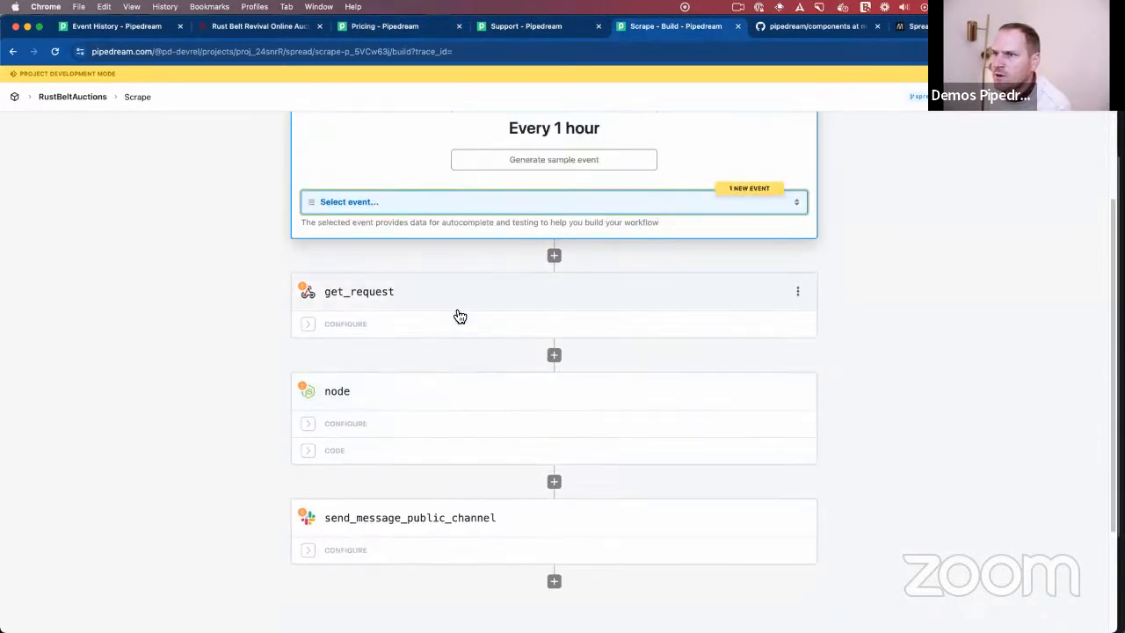
left_click(554, 356)
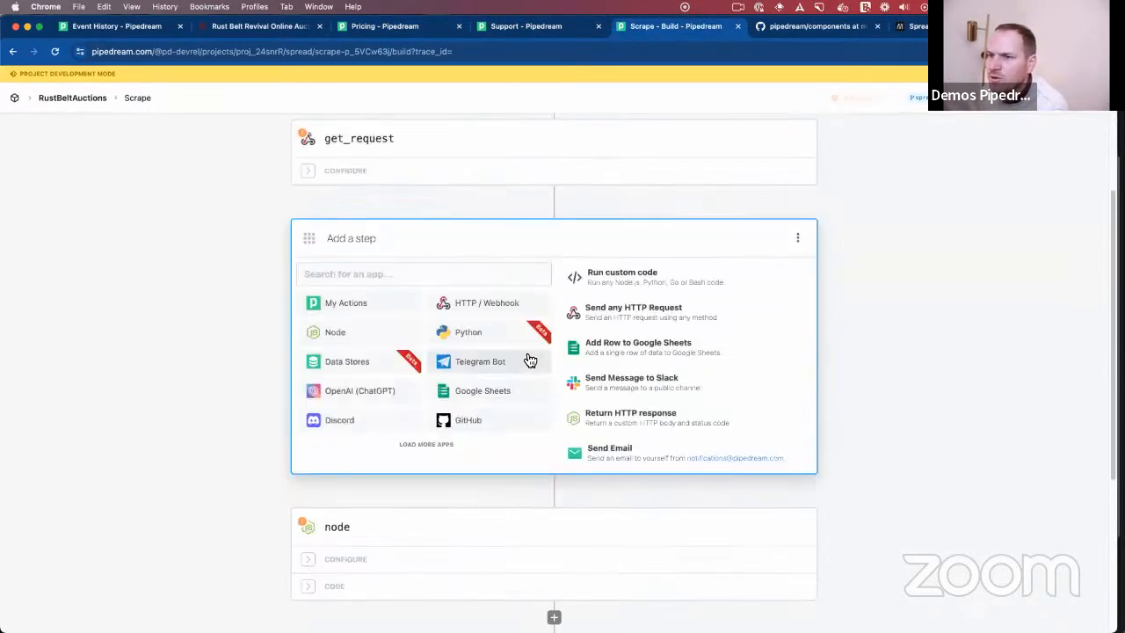
left_click(367, 363)
scroll(407, 401, "down", 2)
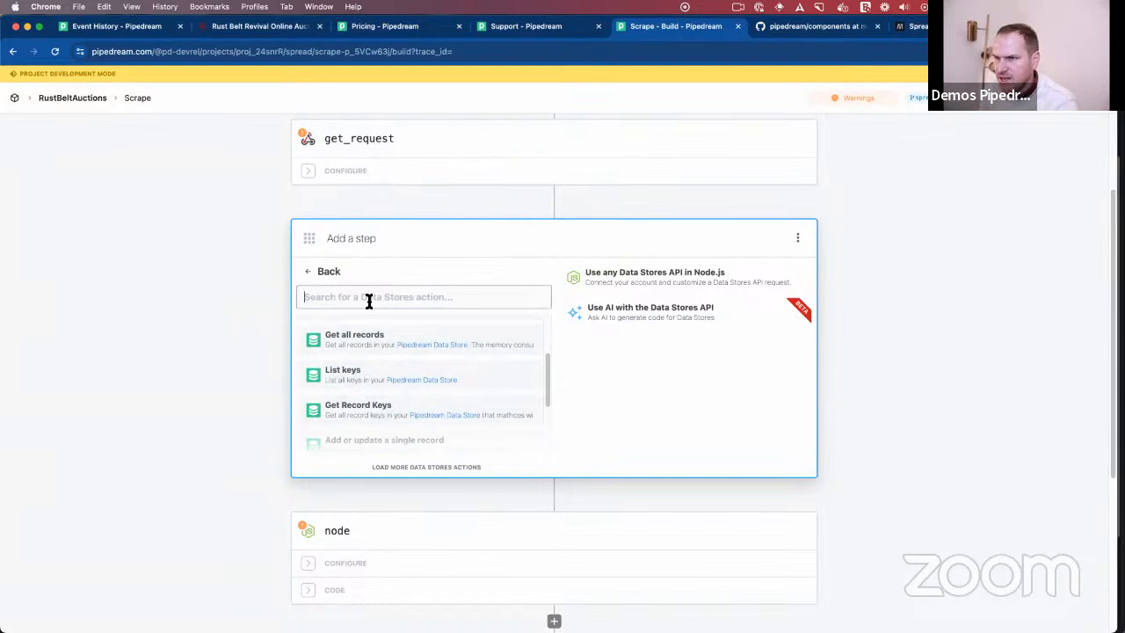
scroll(372, 412, "down", 1)
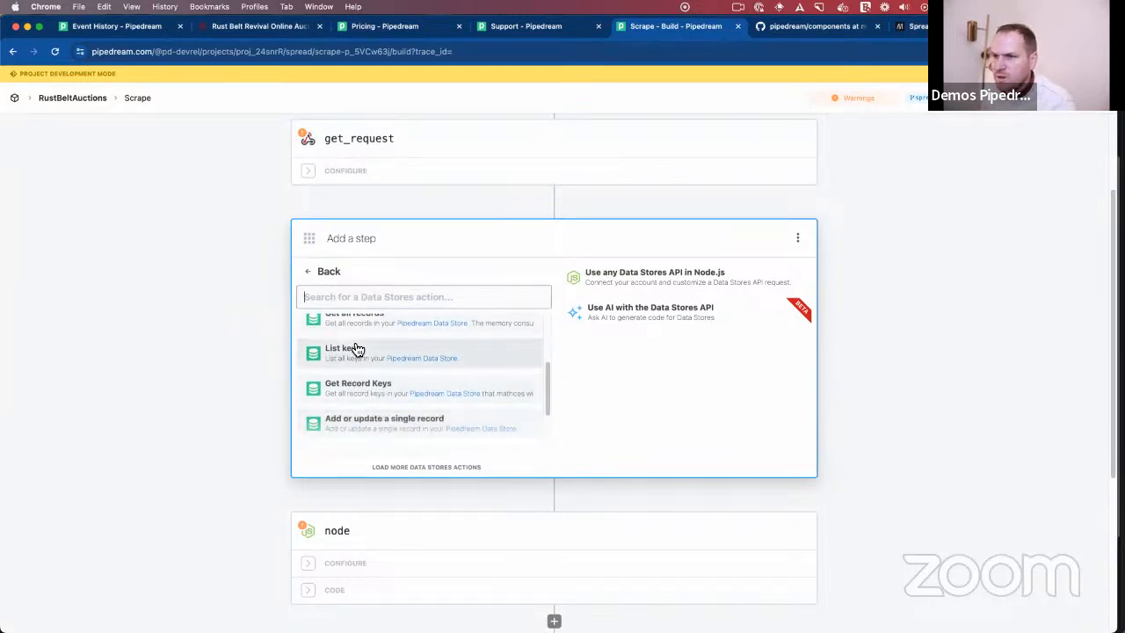
scroll(365, 373, "up", 1)
scroll(367, 376, "up", 5)
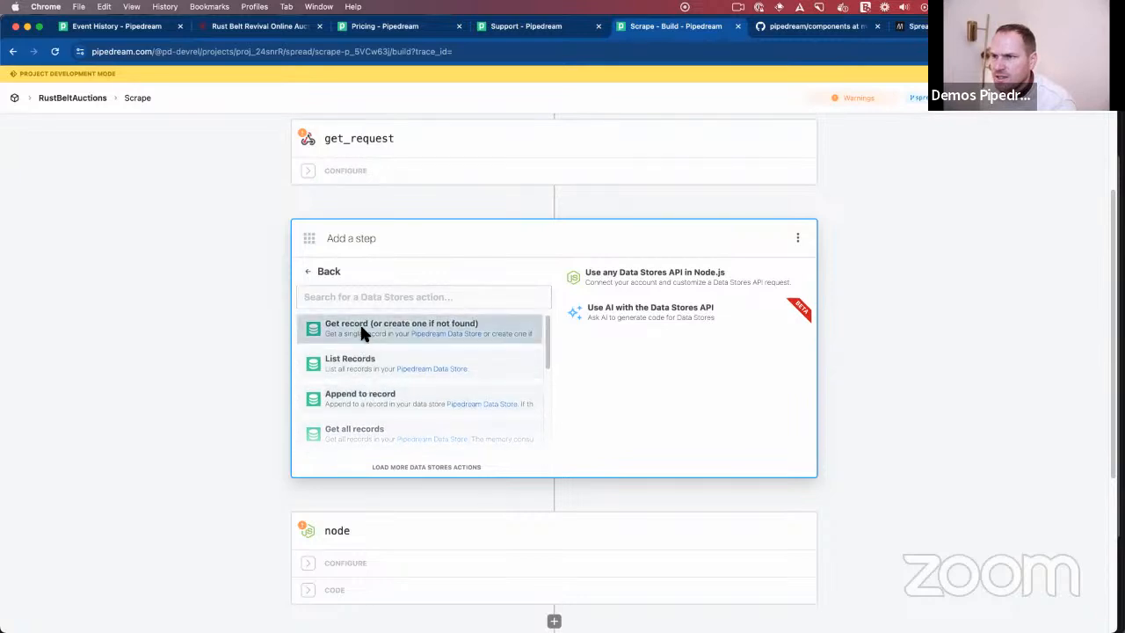
left_click(365, 330)
- Set the new step's data store to RustBeltAuctions and its key to seen_listings
left_click(376, 321)
left_click(367, 379)
left_click(411, 387)
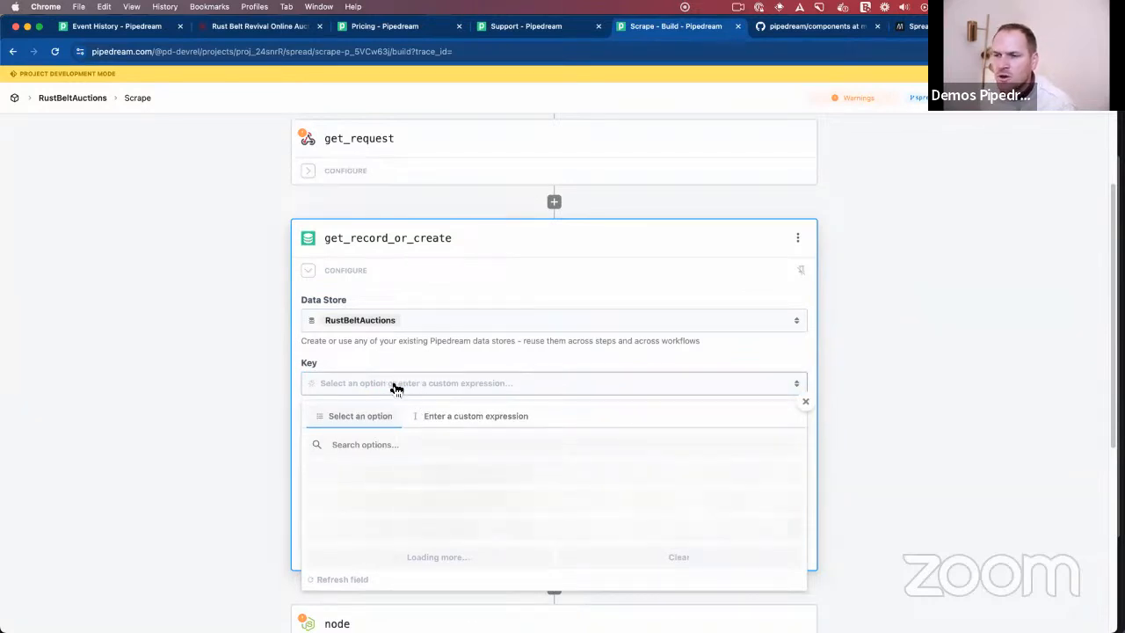
scroll(394, 384, "down", 3)
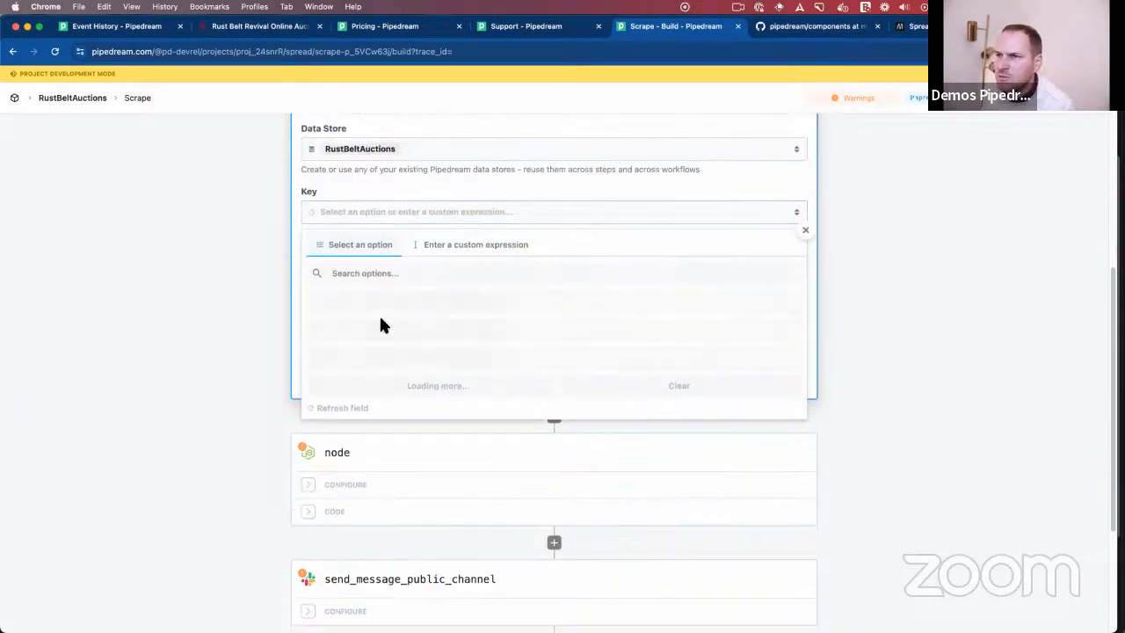
scroll(452, 311, "up", 2)
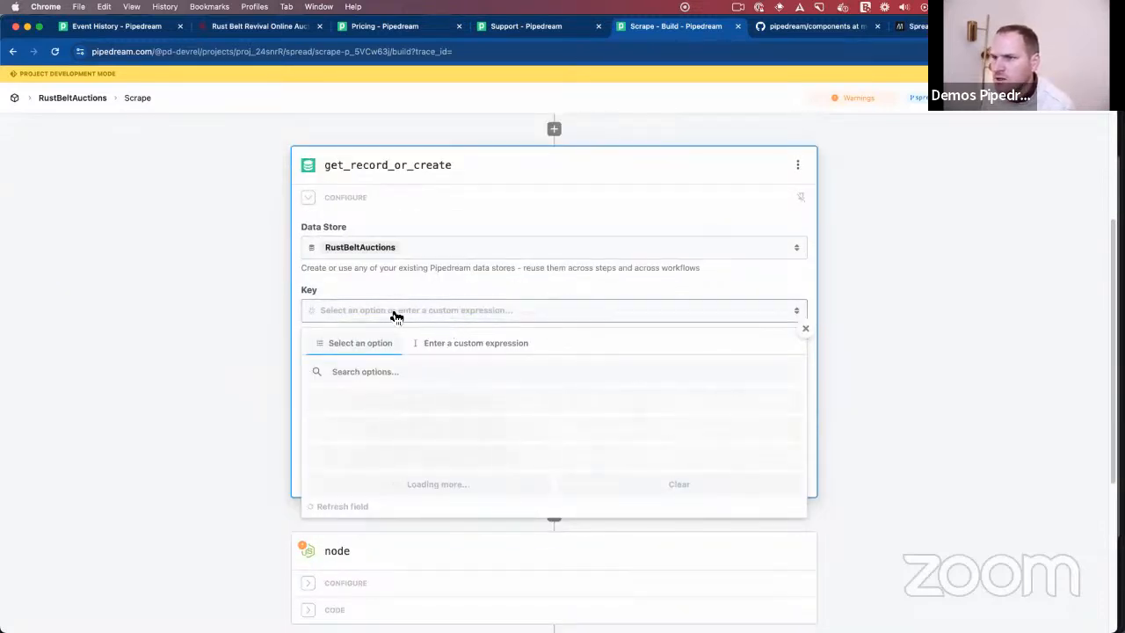
left_click(456, 343)
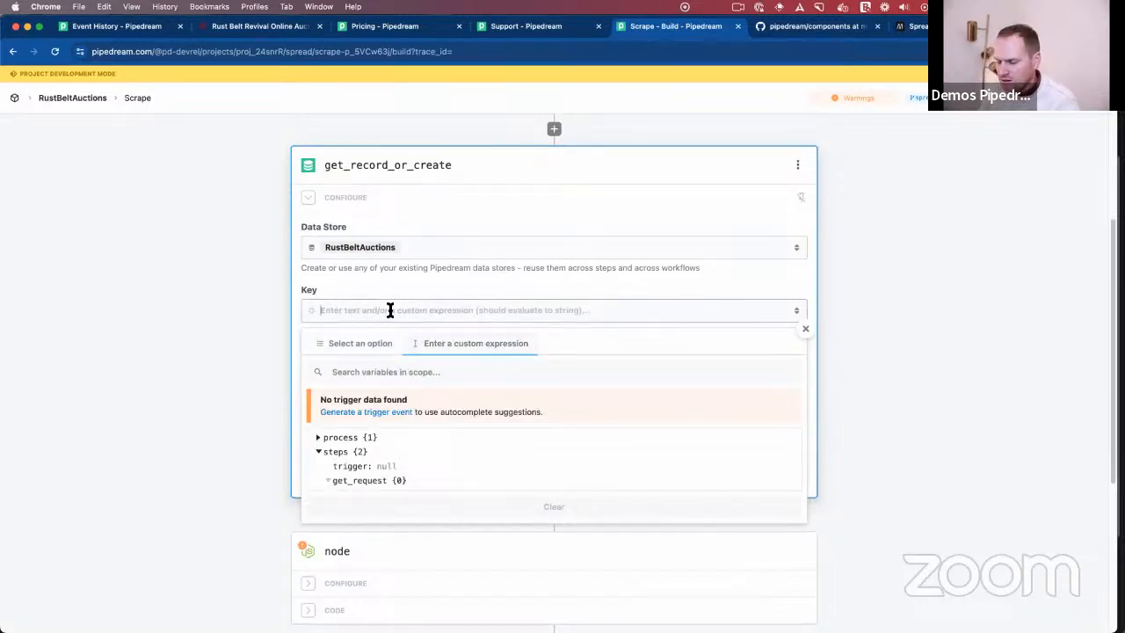
type("seen_listings")
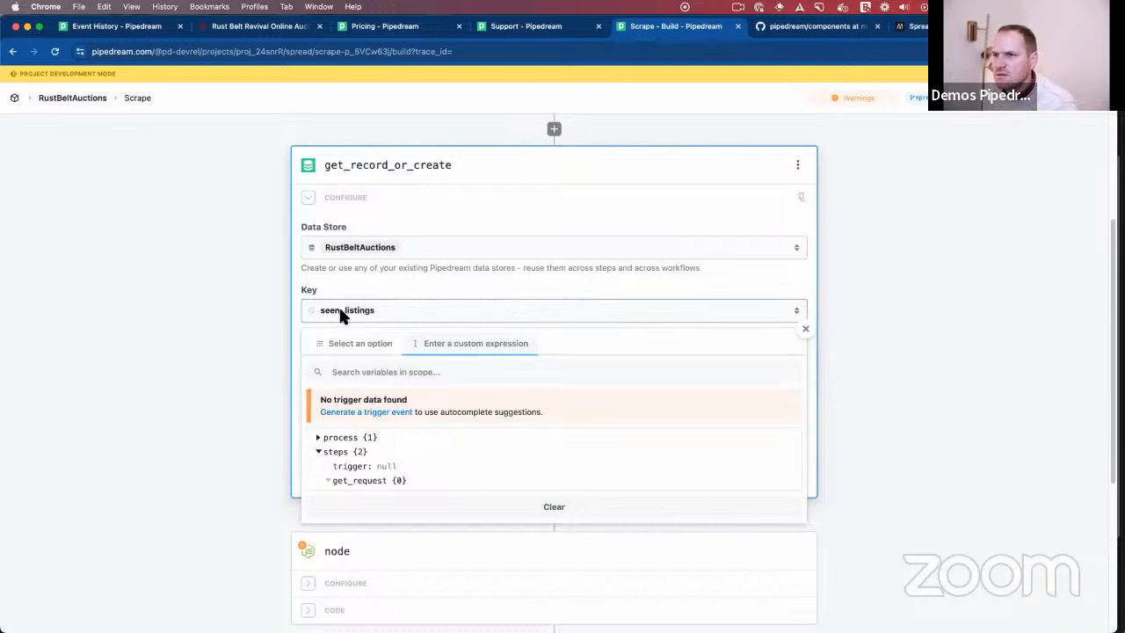
key("Return")
- Set "Create a new record if the key is not found?" to No and test the get_record_or_create step
left_click(530, 465)
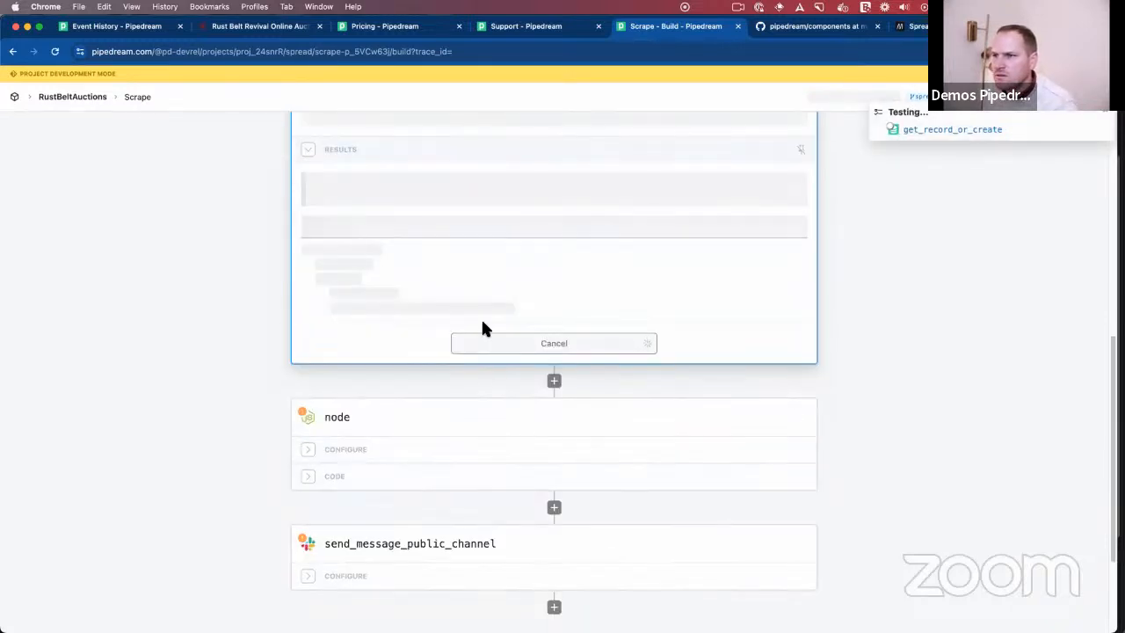
scroll(481, 327, "up", 3)
left_click(408, 297)
left_click(370, 400)
left_click(376, 299)
left_click(339, 409)
left_click(507, 584)
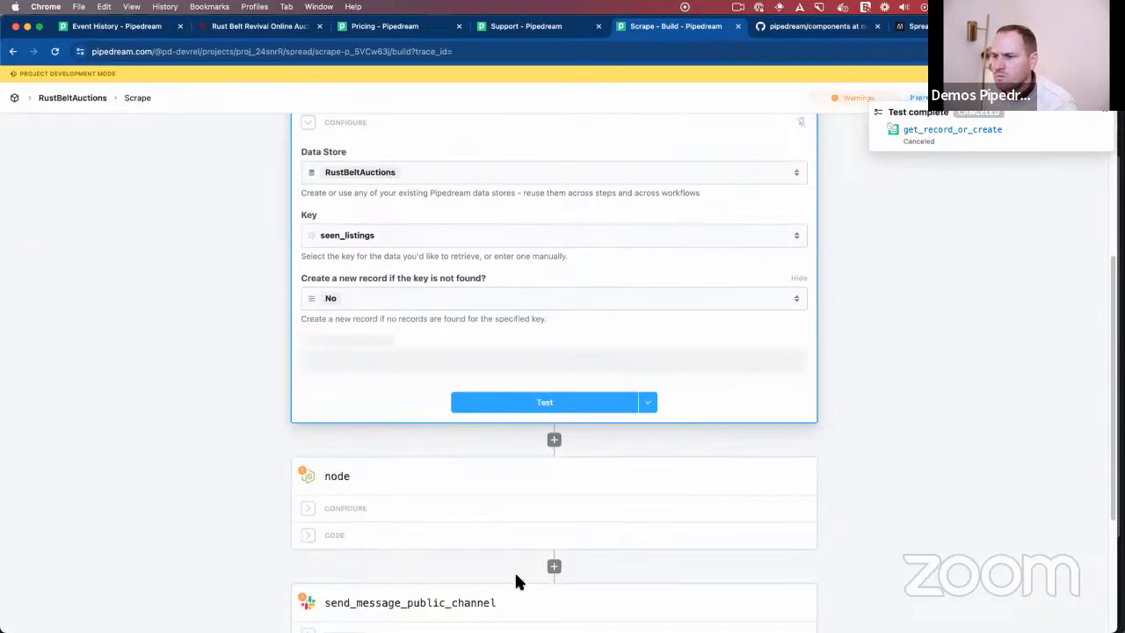
left_click(536, 402)
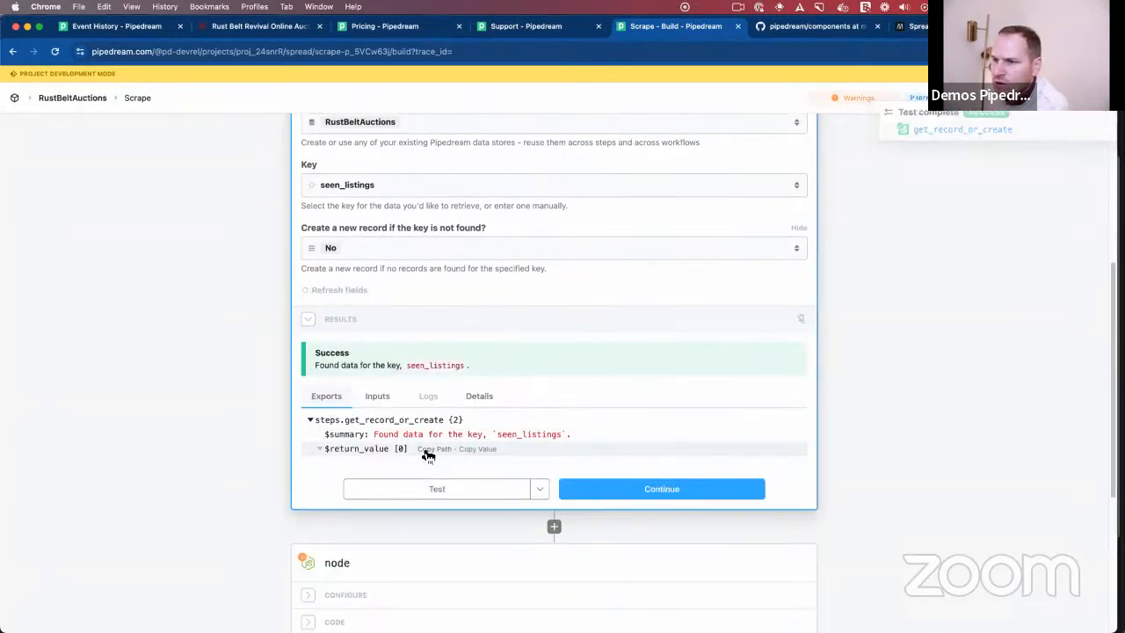
- Open the code of the node step and run a test of it
scroll(498, 431, "down", 4)
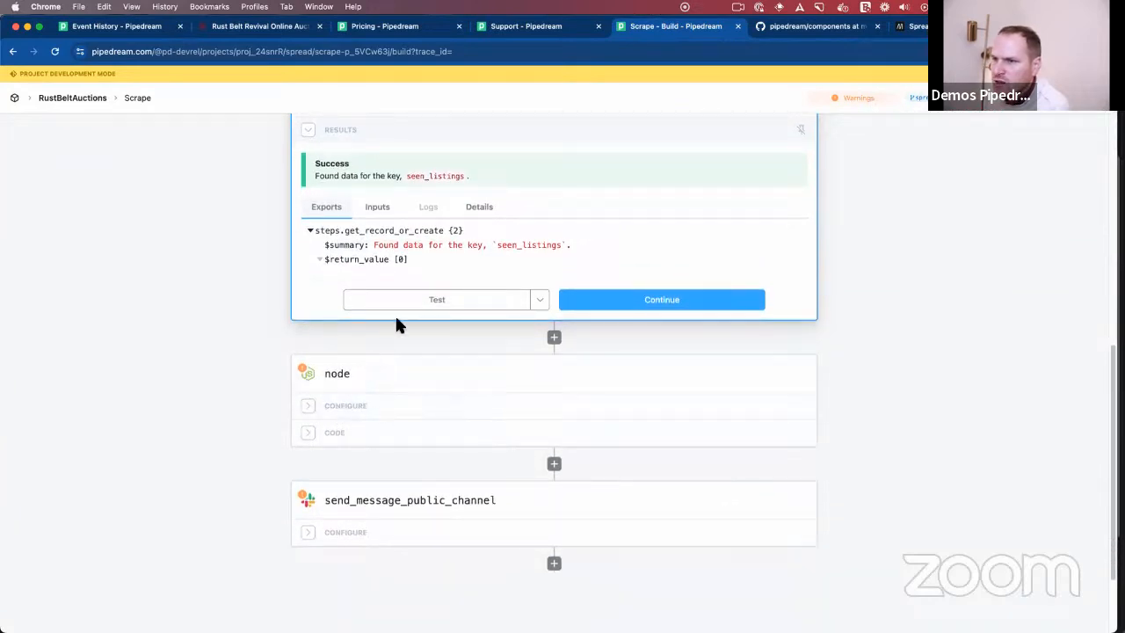
scroll(376, 420, "up", 8)
scroll(381, 424, "up", 2)
scroll(378, 419, "down", 9)
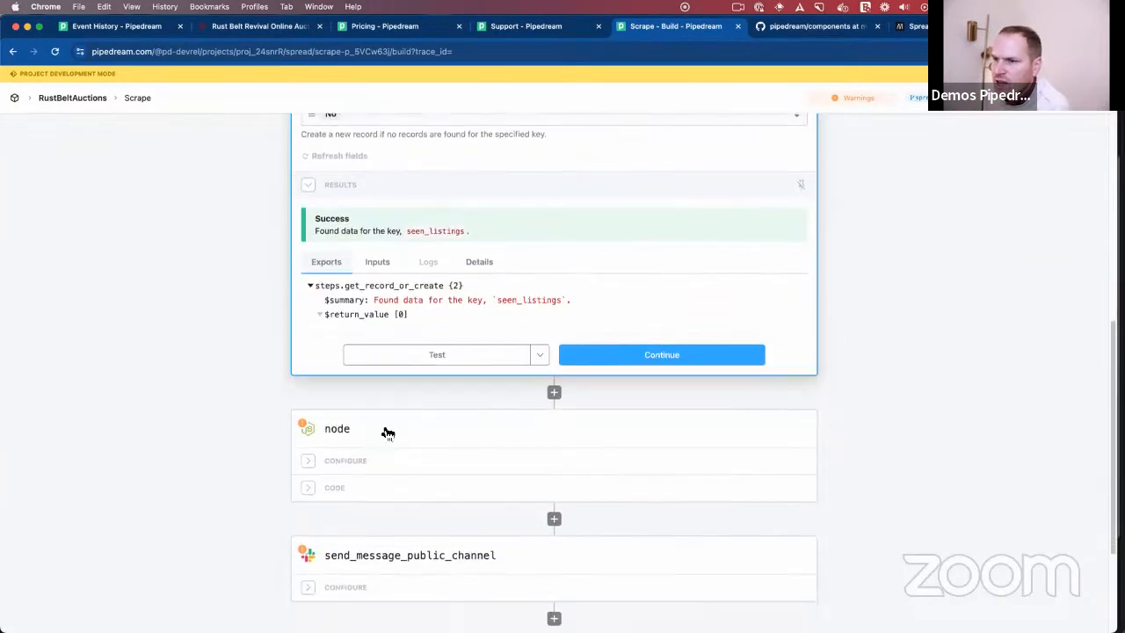
left_click(364, 452)
left_click(506, 532)
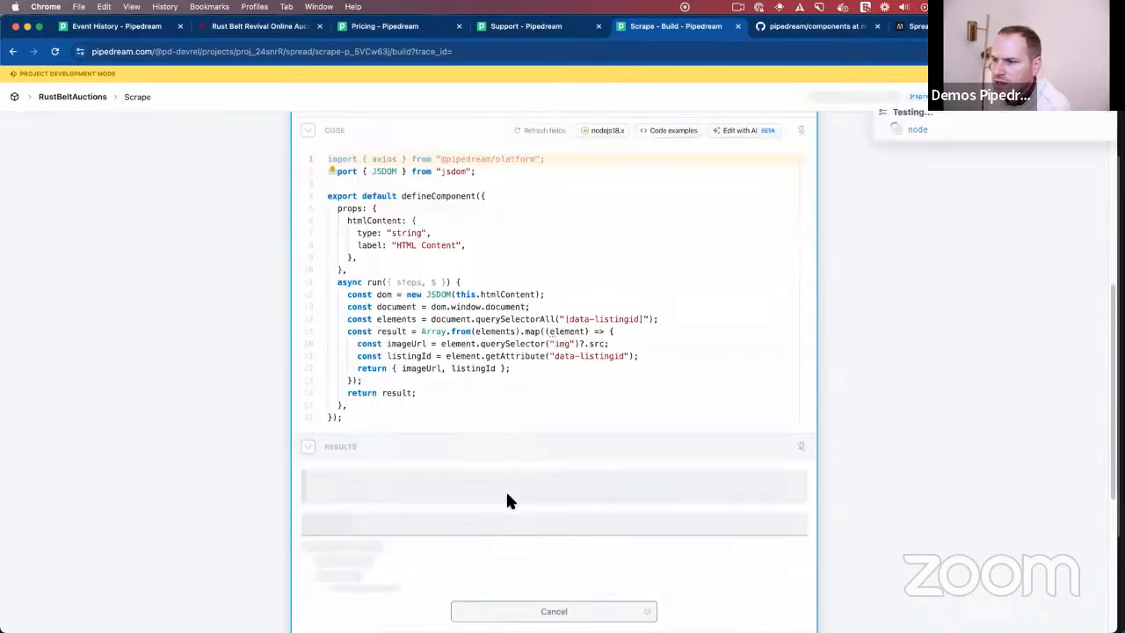
- Test the get_request step and collapse the returned HTML in its exports
scroll(502, 440, "up", 4)
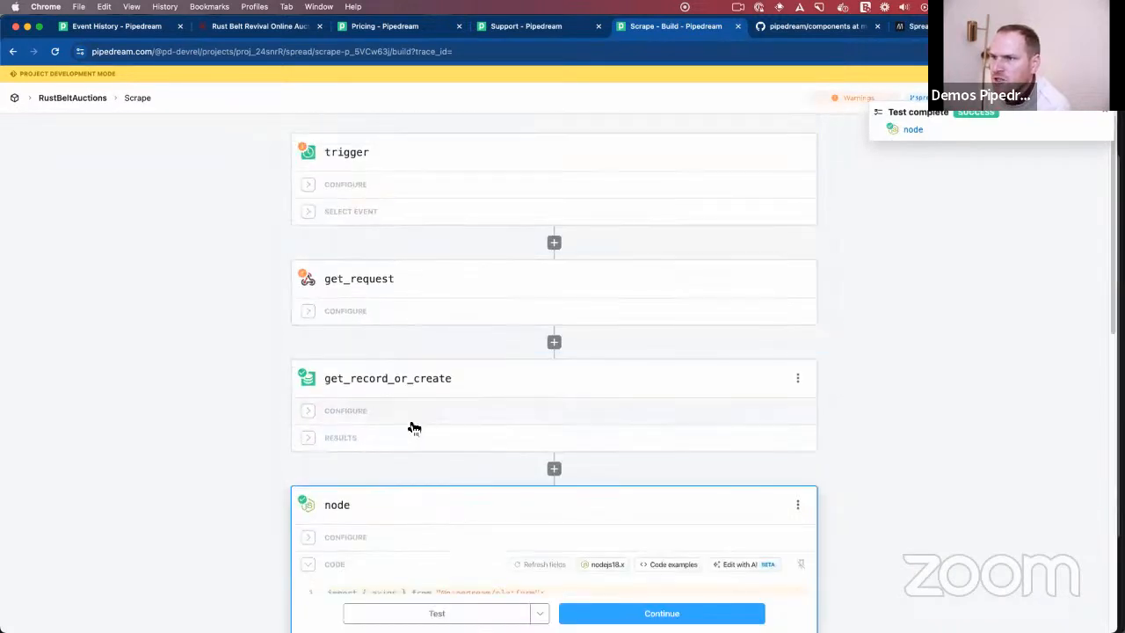
left_click(403, 318)
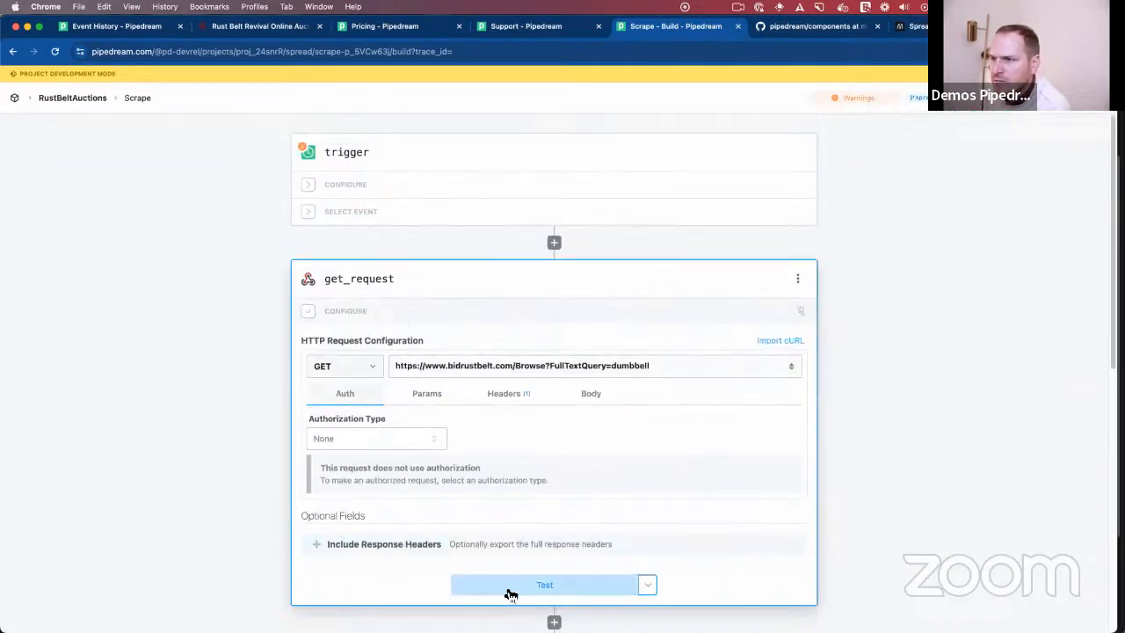
left_click(510, 590)
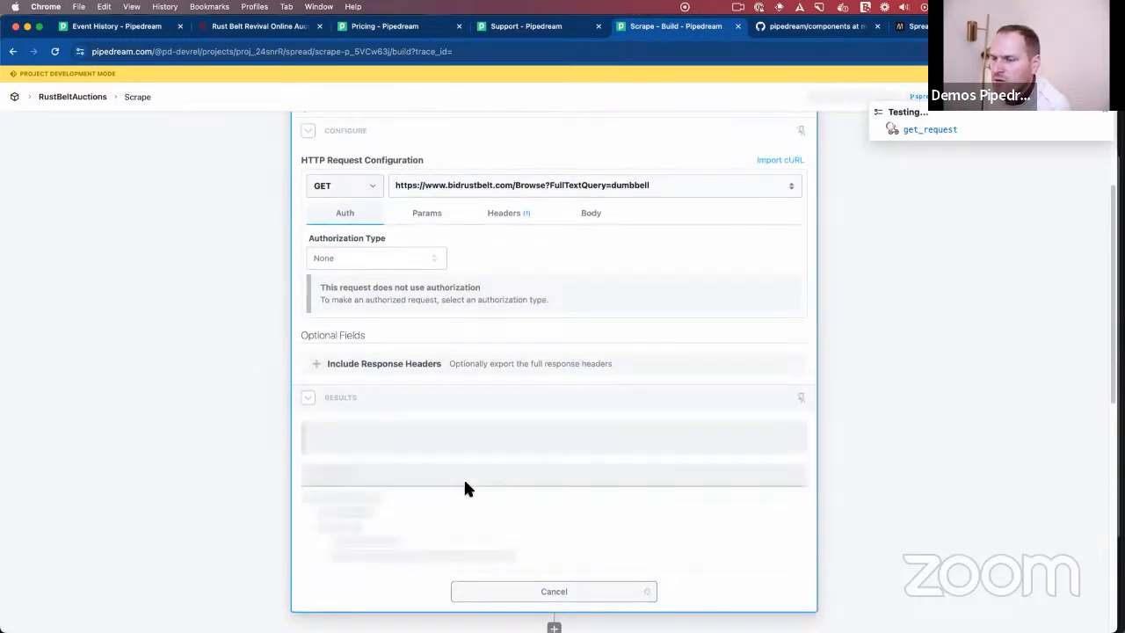
scroll(483, 484, "down", 10)
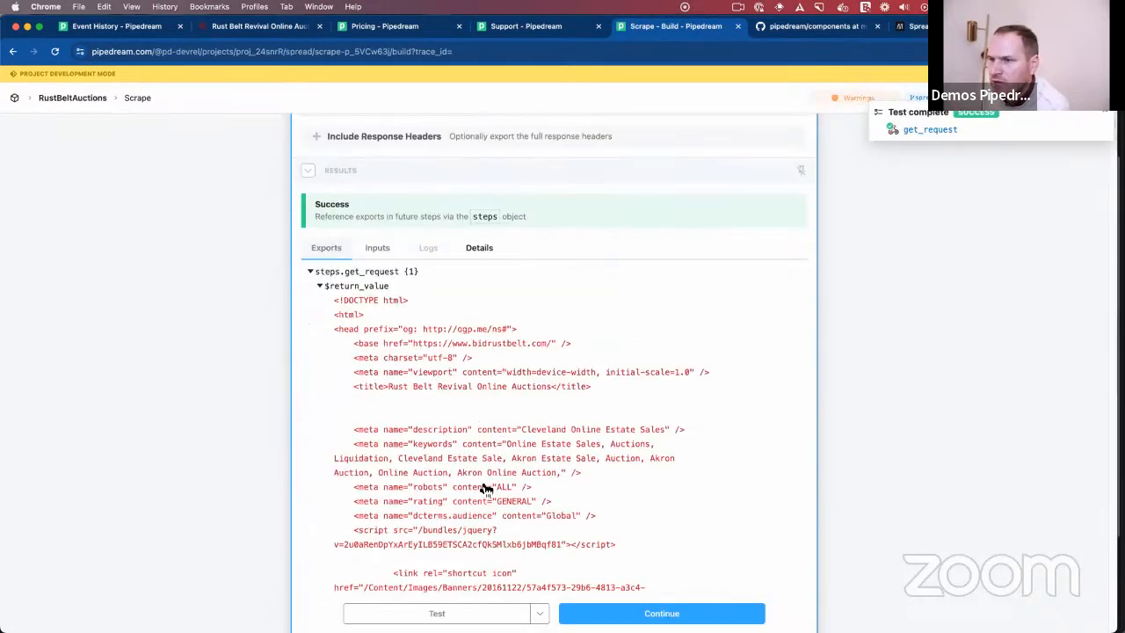
scroll(482, 484, "up", 15)
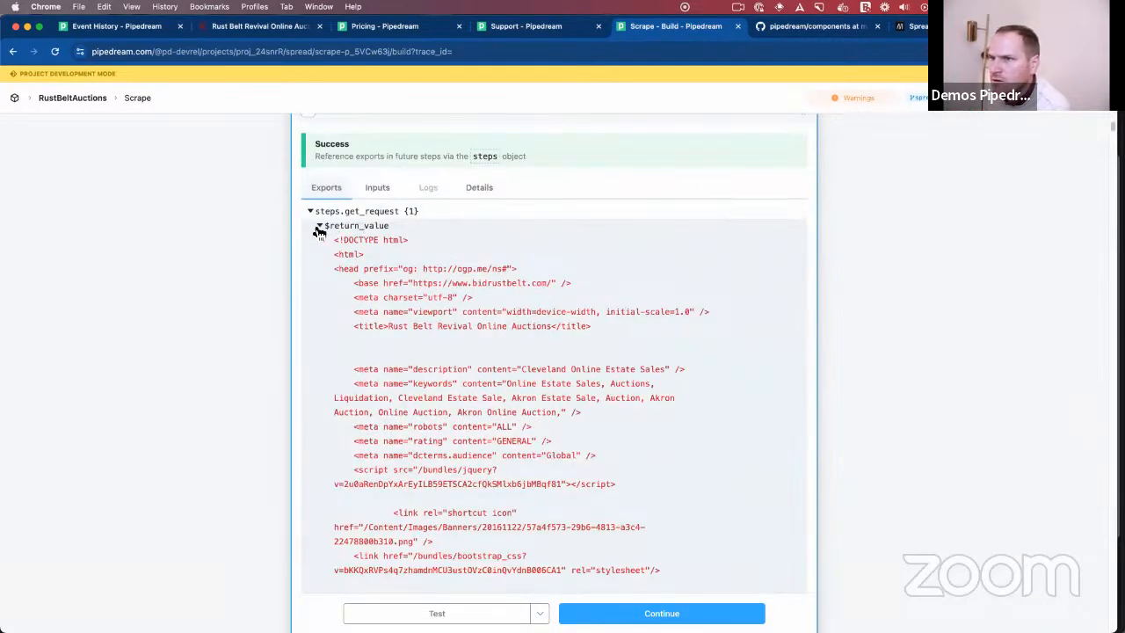
left_click(319, 226)
- Test the node step with the fetched HTML and expand the first item of its return value
scroll(431, 402, "down", 3)
left_click(363, 278)
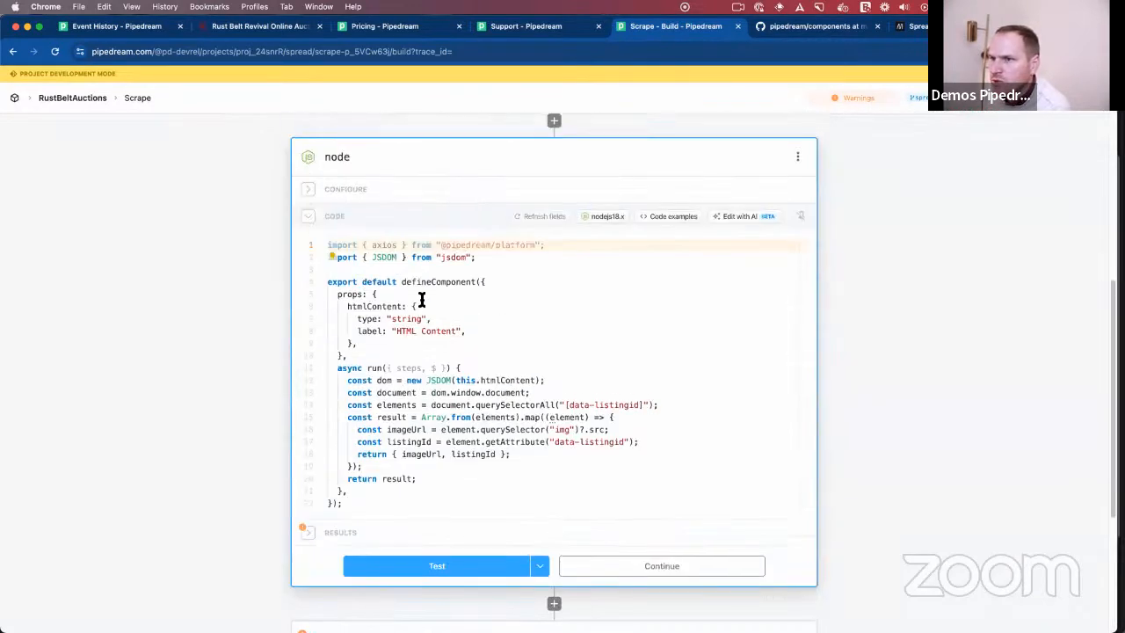
left_click(471, 565)
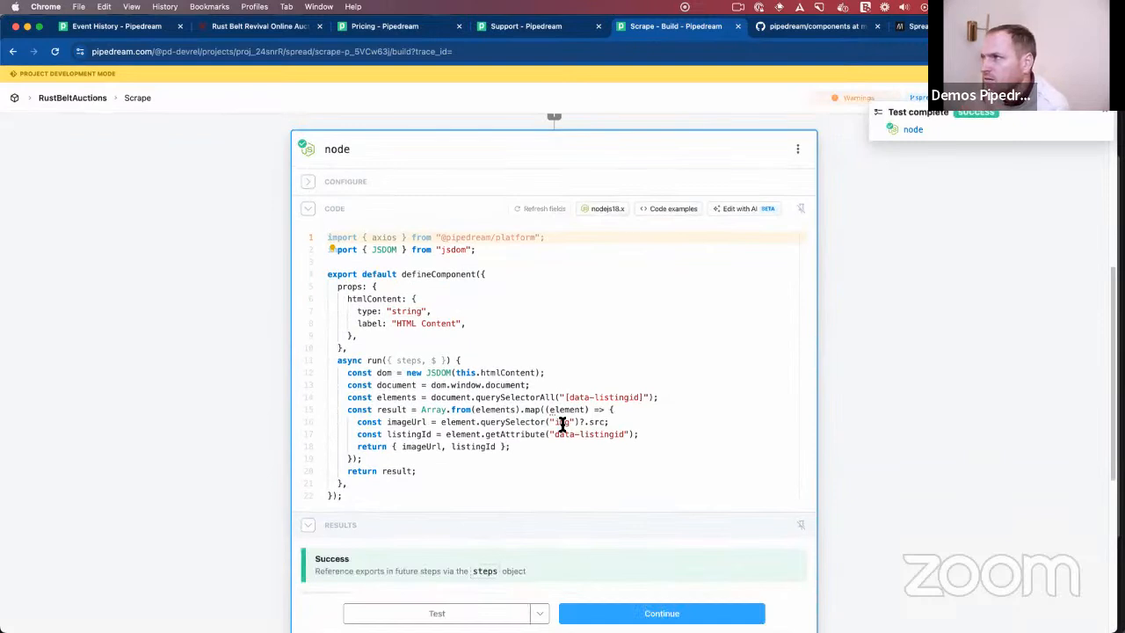
scroll(560, 425, "down", 3)
left_click(339, 439)
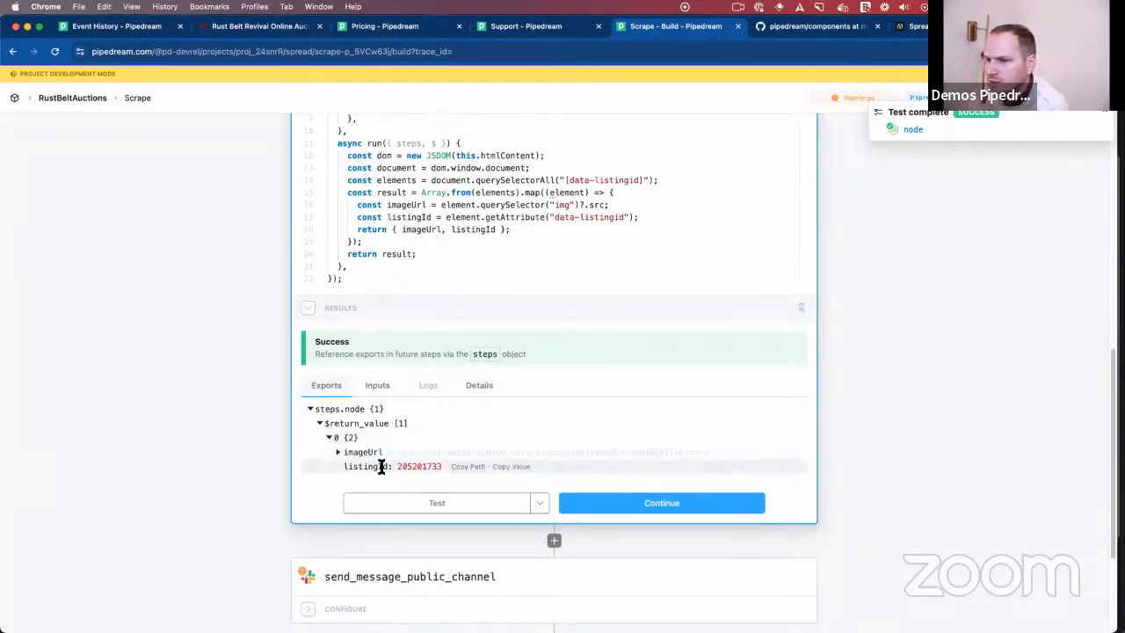
scroll(422, 507, "down", 2)
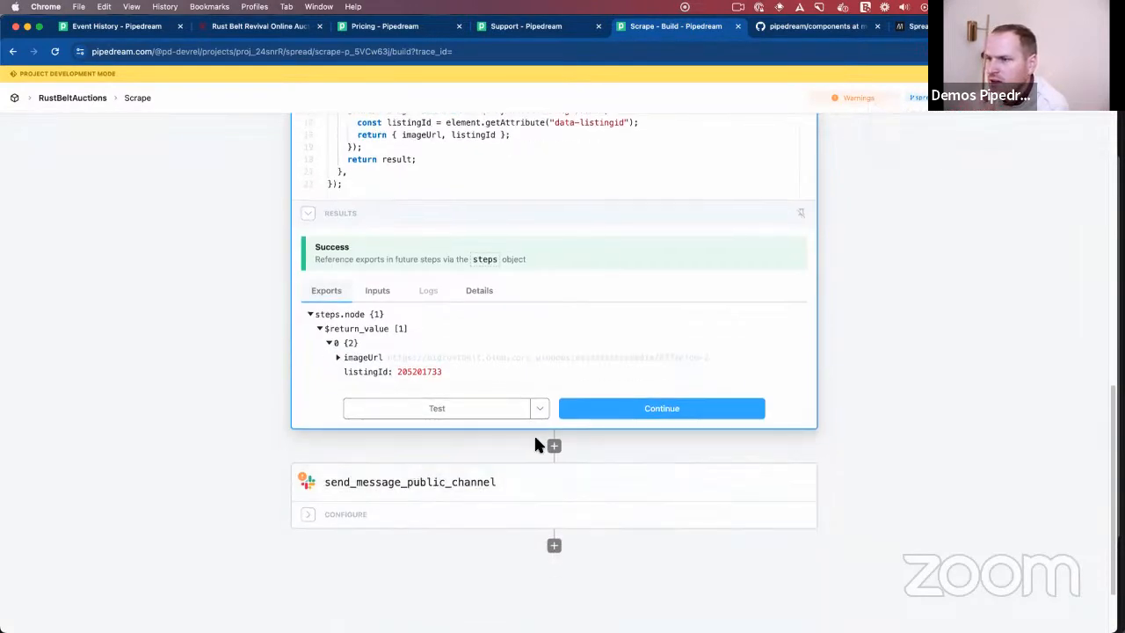
left_click(554, 447)
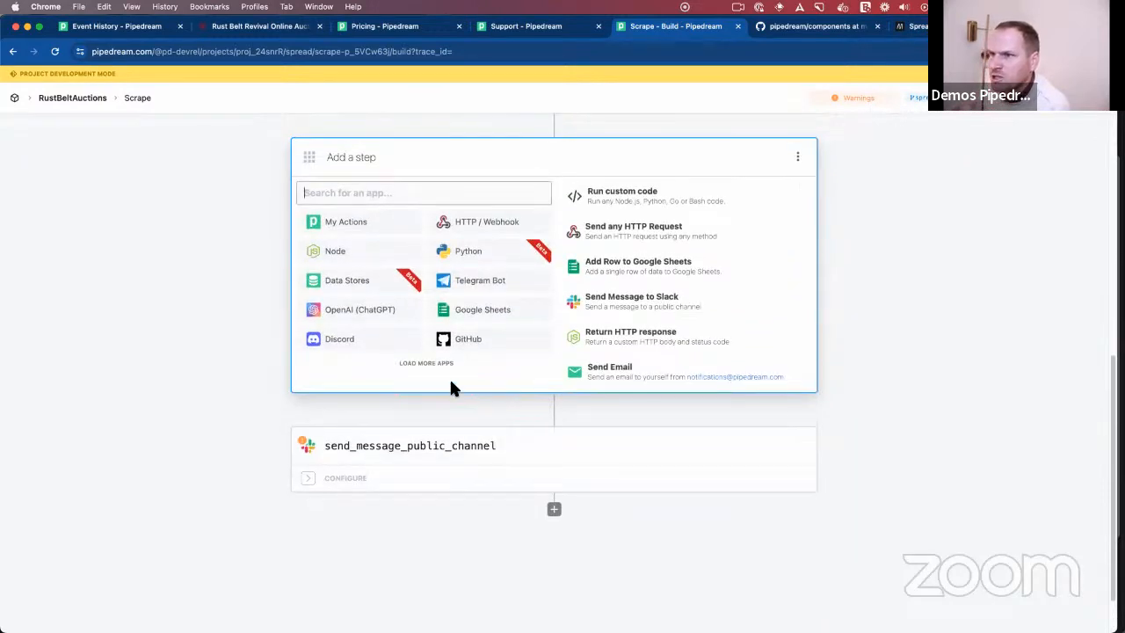
scroll(364, 293, "up", 4)
scroll(369, 307, "down", 1)
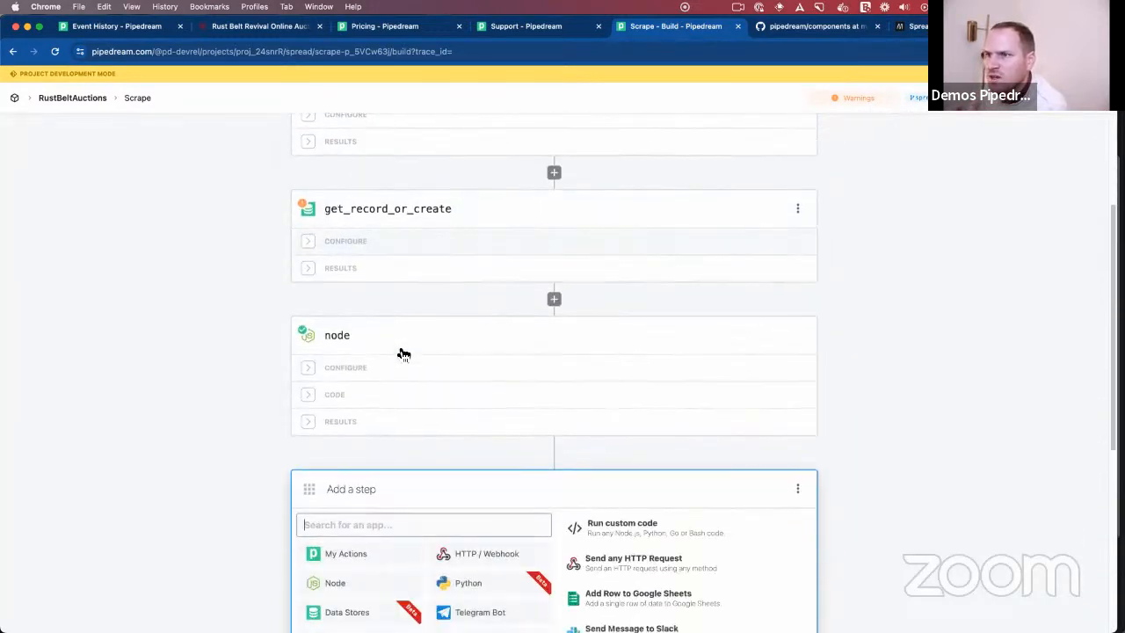
- Compare the results of the get_record_or_create step with the listing exported by the node step
left_click(349, 278)
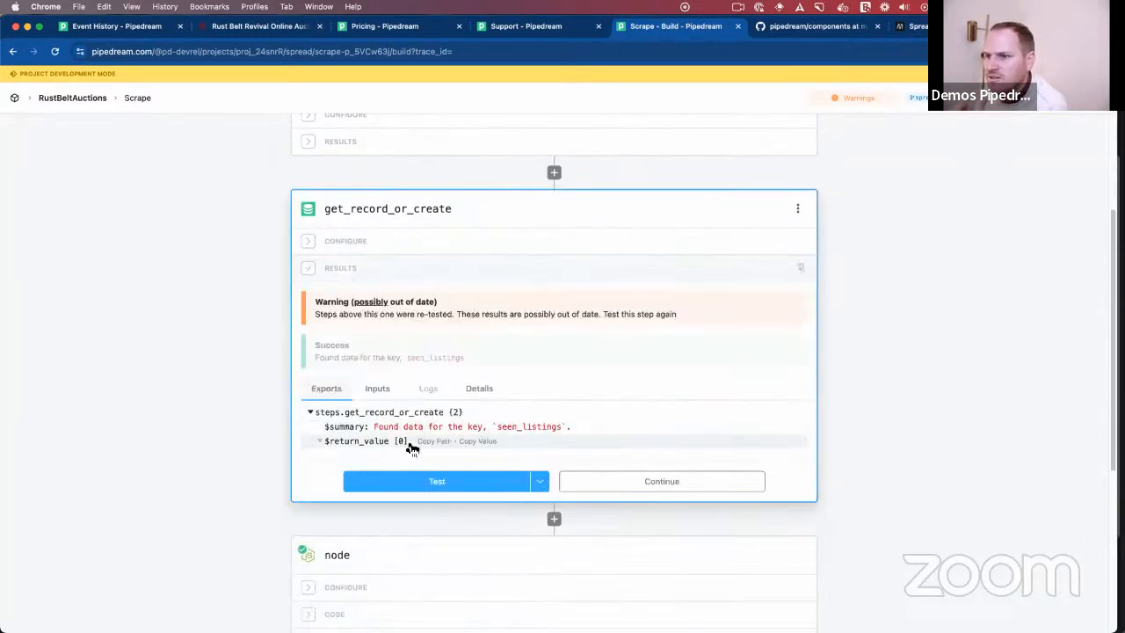
scroll(400, 448, "down", 4)
scroll(407, 446, "down", 4)
scroll(377, 372, "up", 2)
left_click(372, 328)
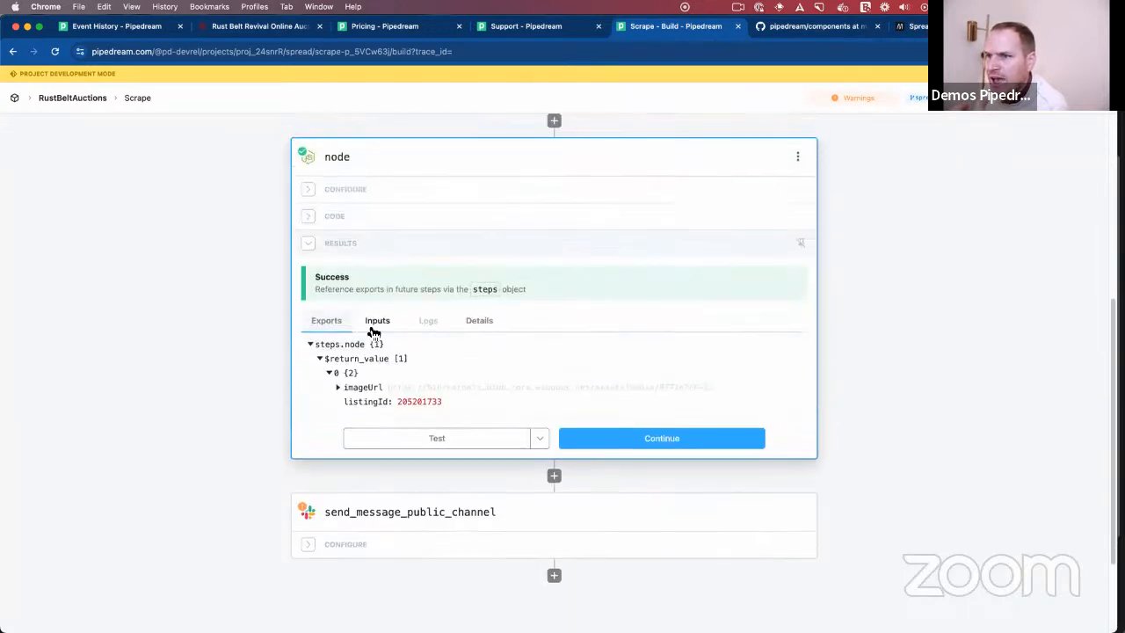
scroll(419, 401, "up", 2)
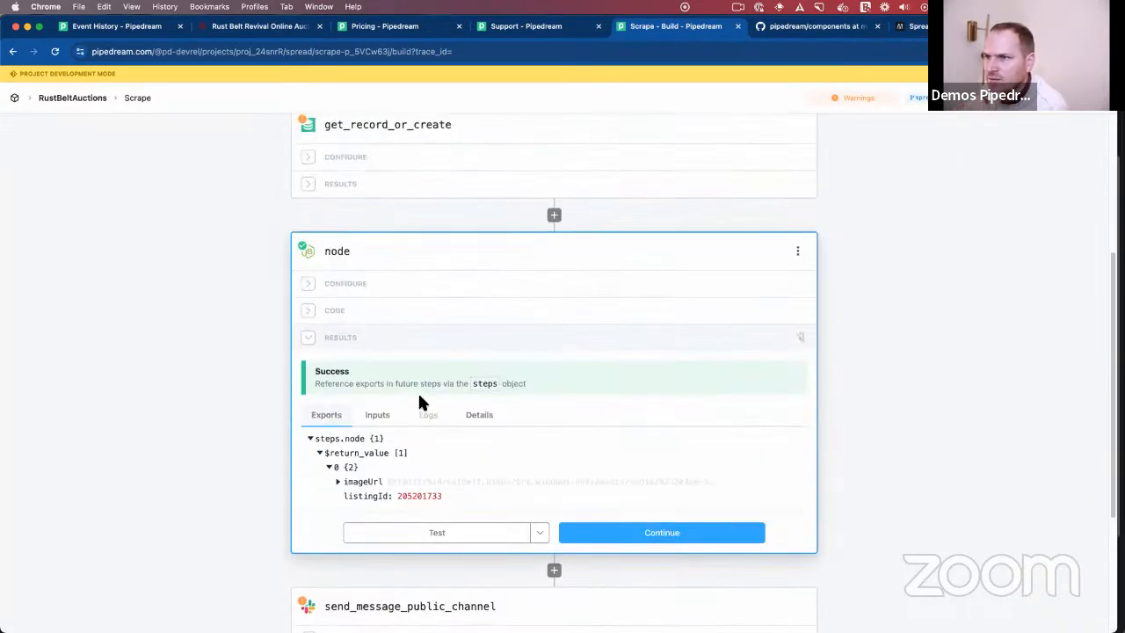
scroll(418, 390, "down", 4)
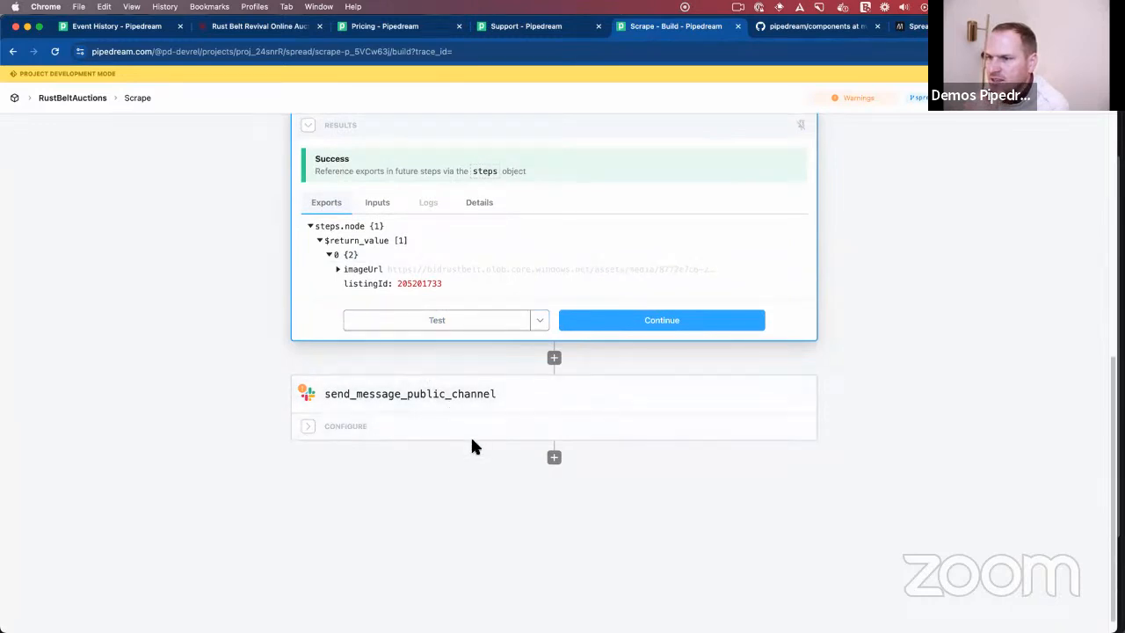
- Add a Data Stores step that adds or updates a single record after the Slack message step
left_click(554, 458)
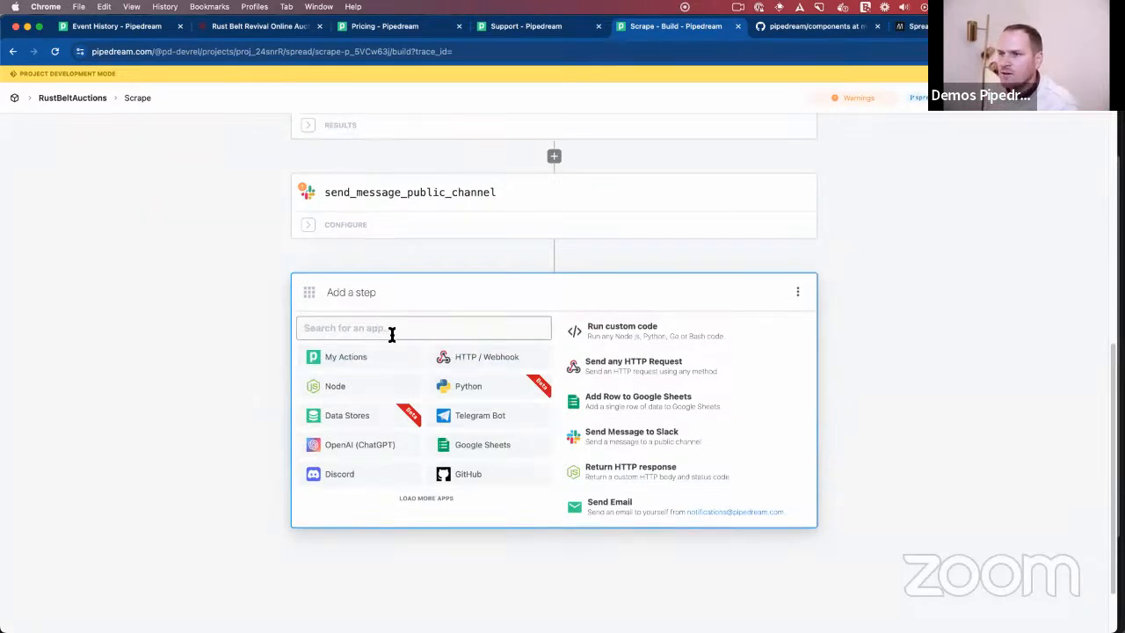
type("data")
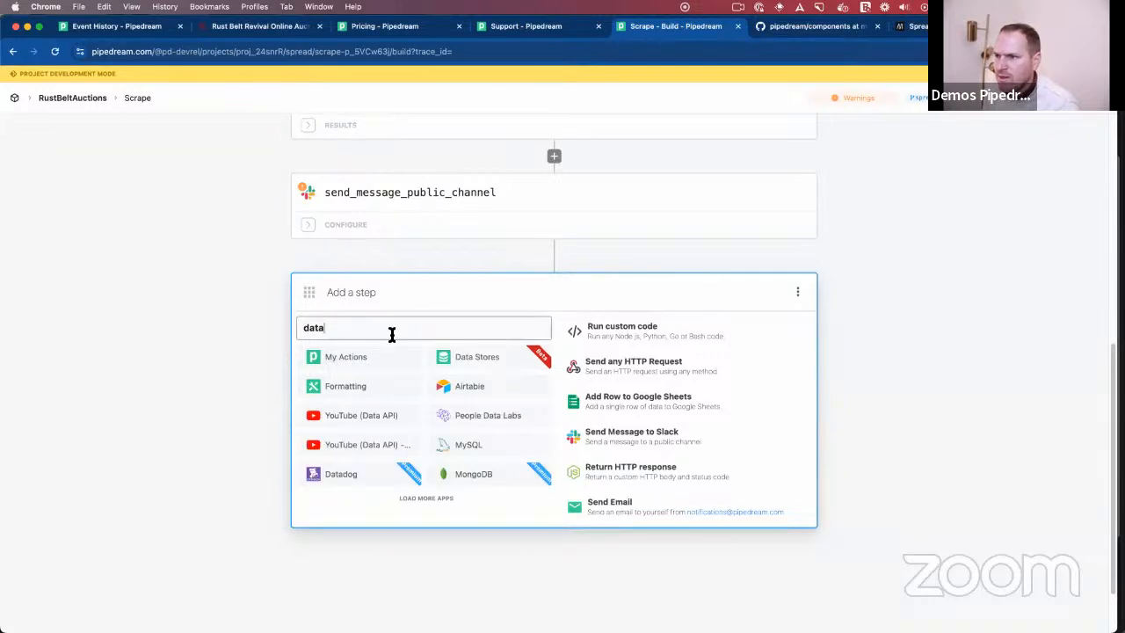
left_click(481, 357)
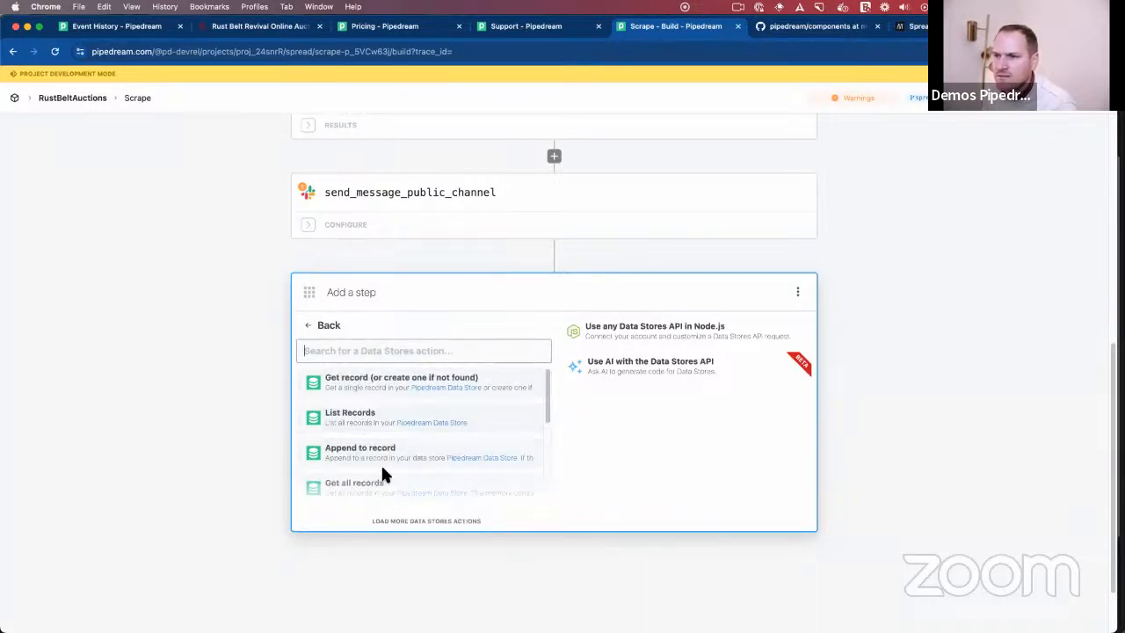
scroll(369, 435, "down", 1)
scroll(367, 429, "down", 5)
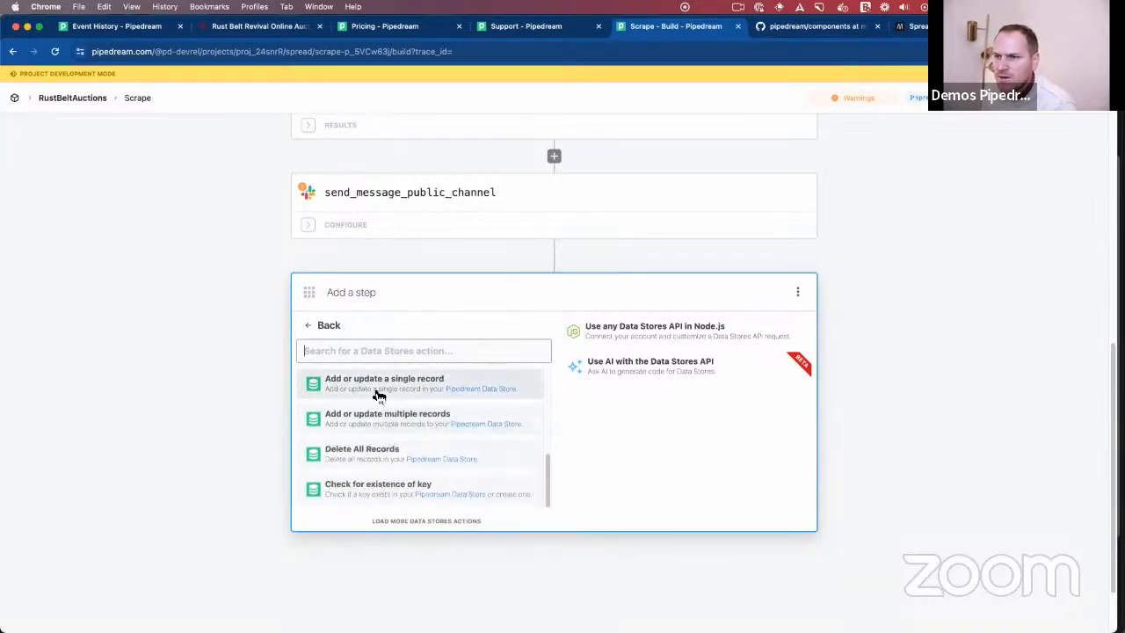
left_click(378, 389)
- Choose RustBeltAuctions as the record step's data store and enter seen_listings as its key
left_click(409, 374)
left_click(382, 434)
left_click(381, 437)
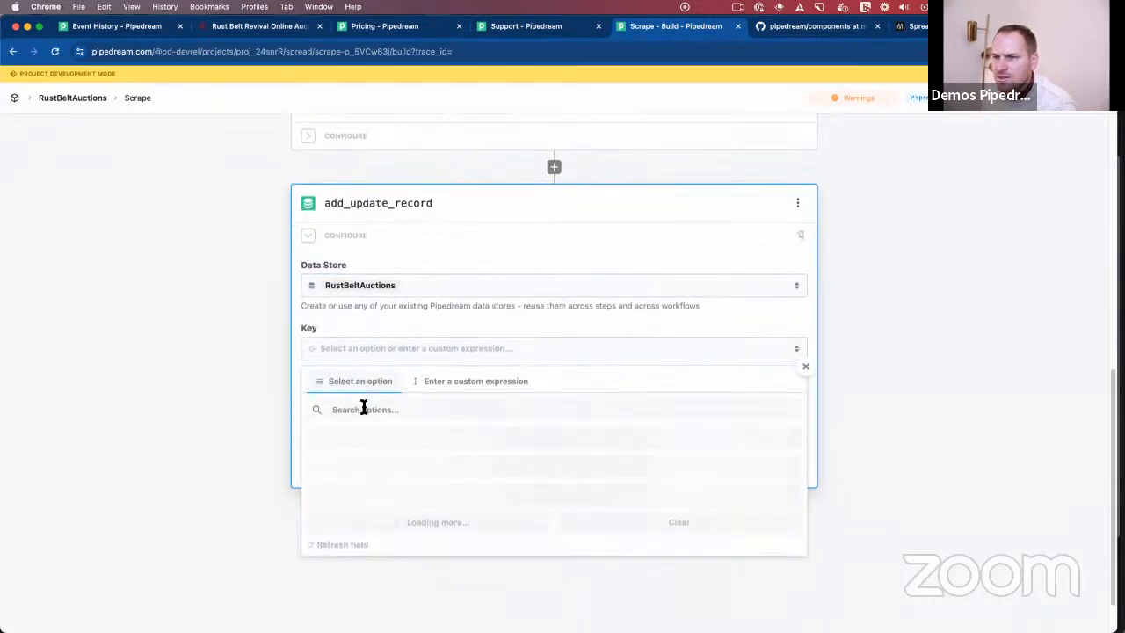
left_click(458, 386)
type("seen_")
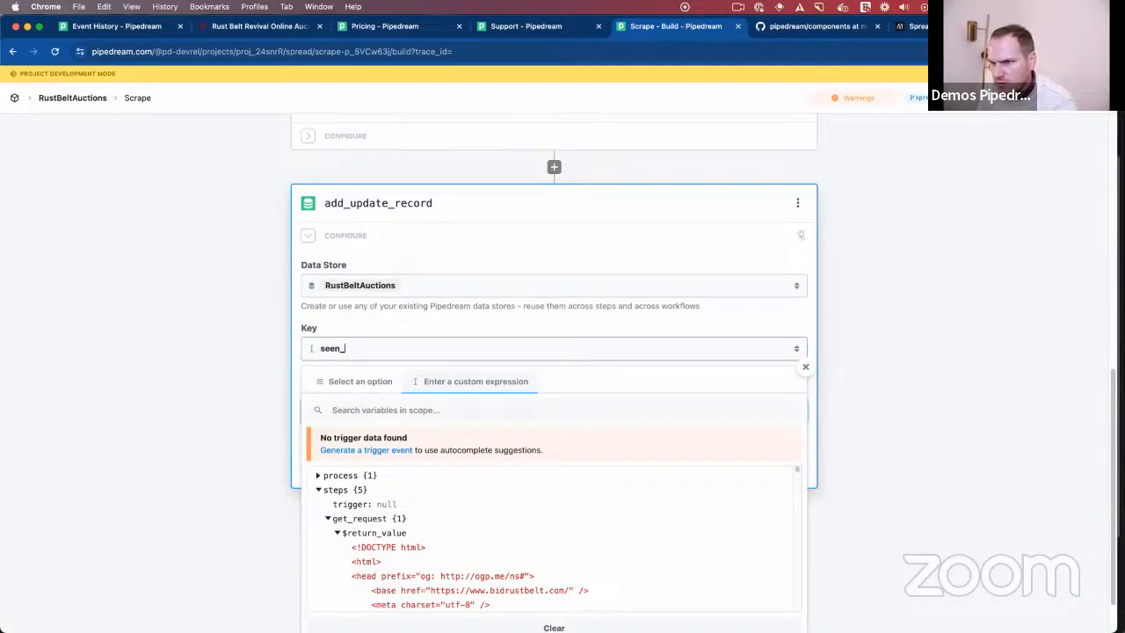
left_click(112, 361)
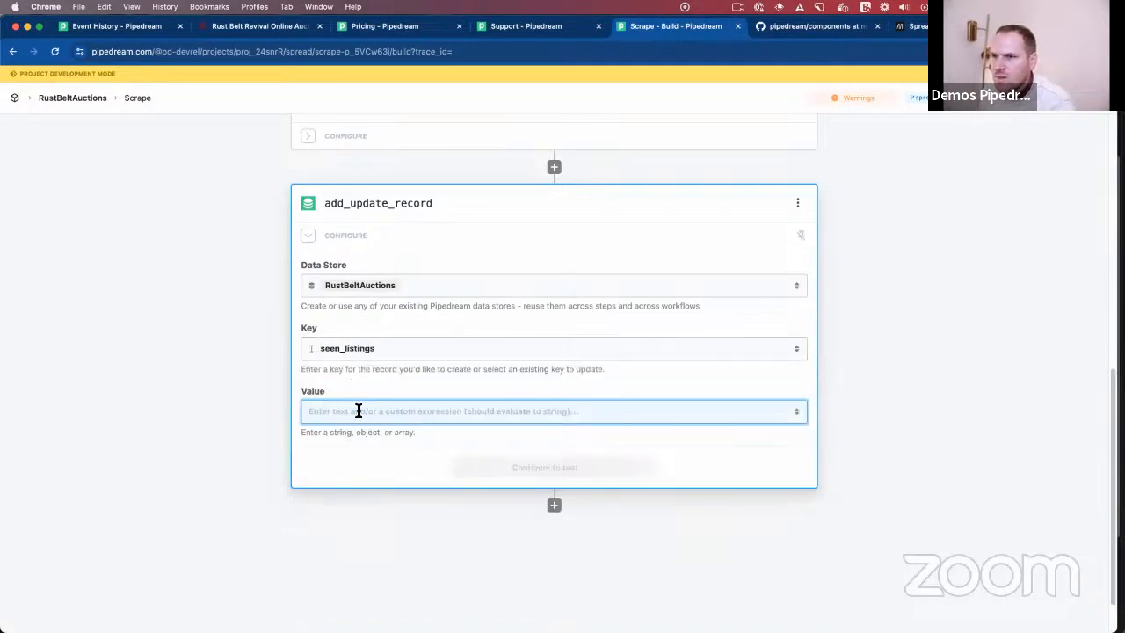
- Enter [{{steps.get_record_or_create.$return_value}}] as the record's value, and reduce it to the empty array []
left_click(354, 409)
type("[")
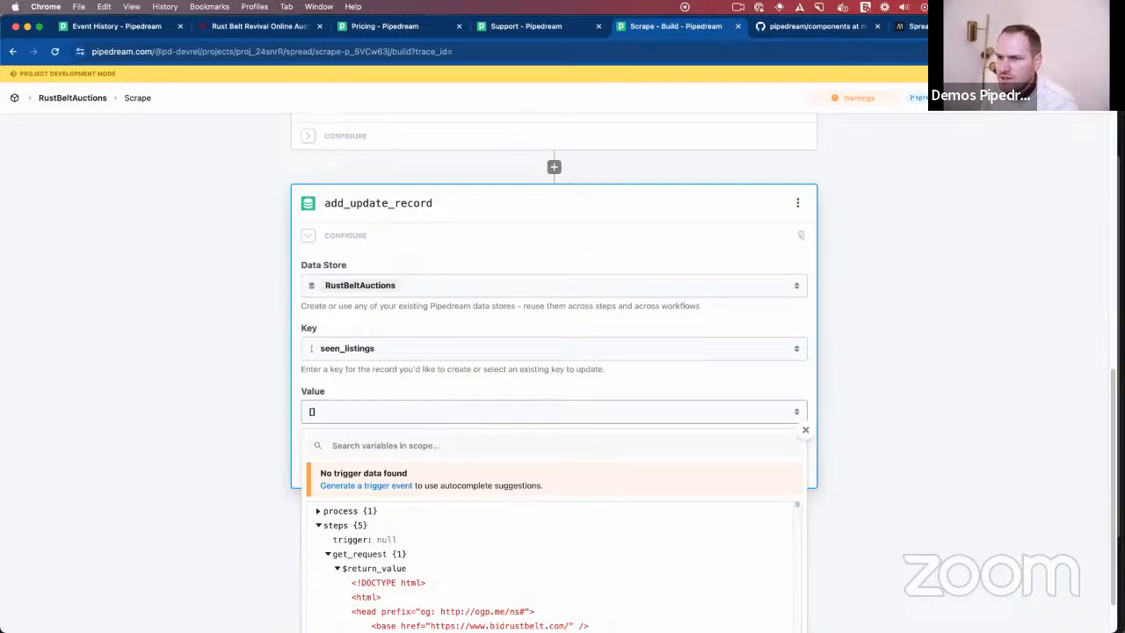
type("{{steps.get_record_or_create.$return_value}}")
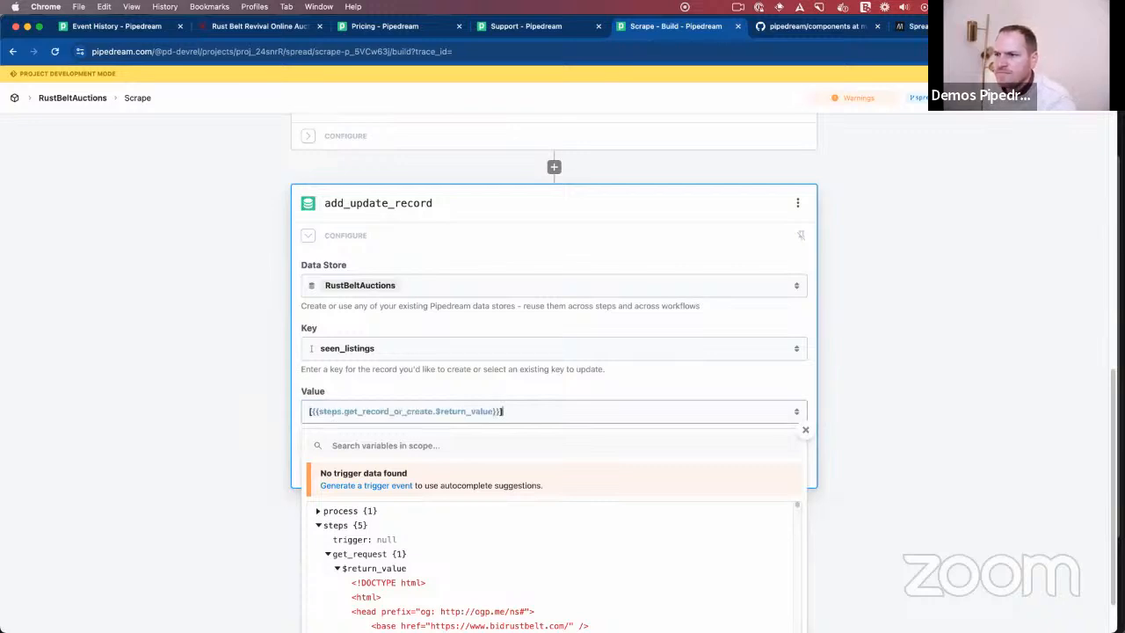
scroll(382, 291, "up", 3)
scroll(369, 296, "down", 2)
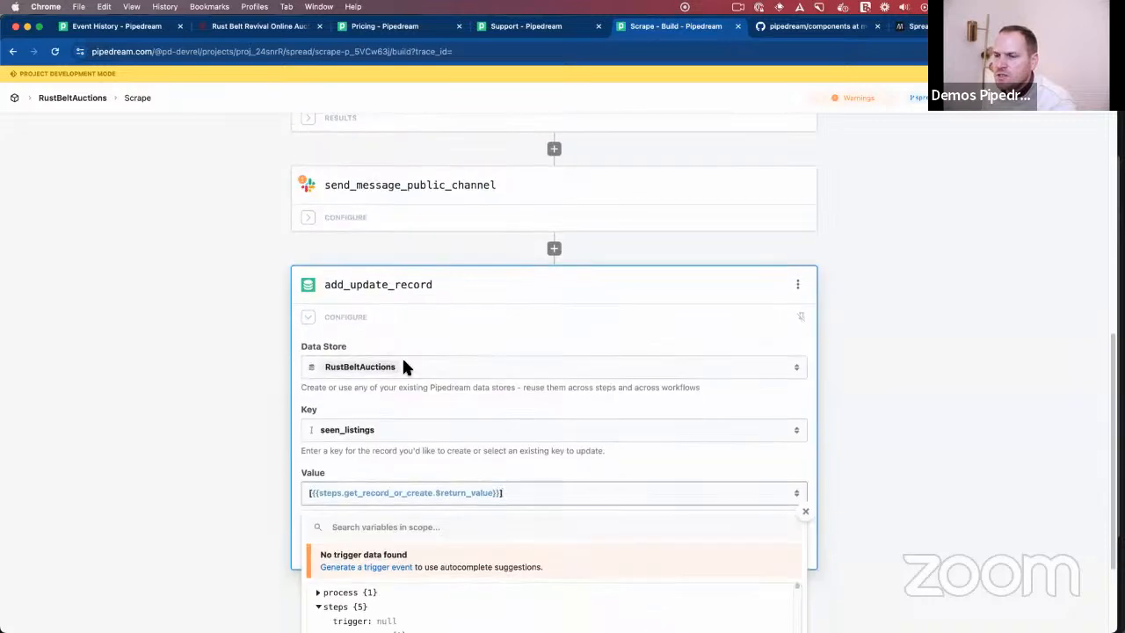
left_click_drag(498, 492, 312, 489)
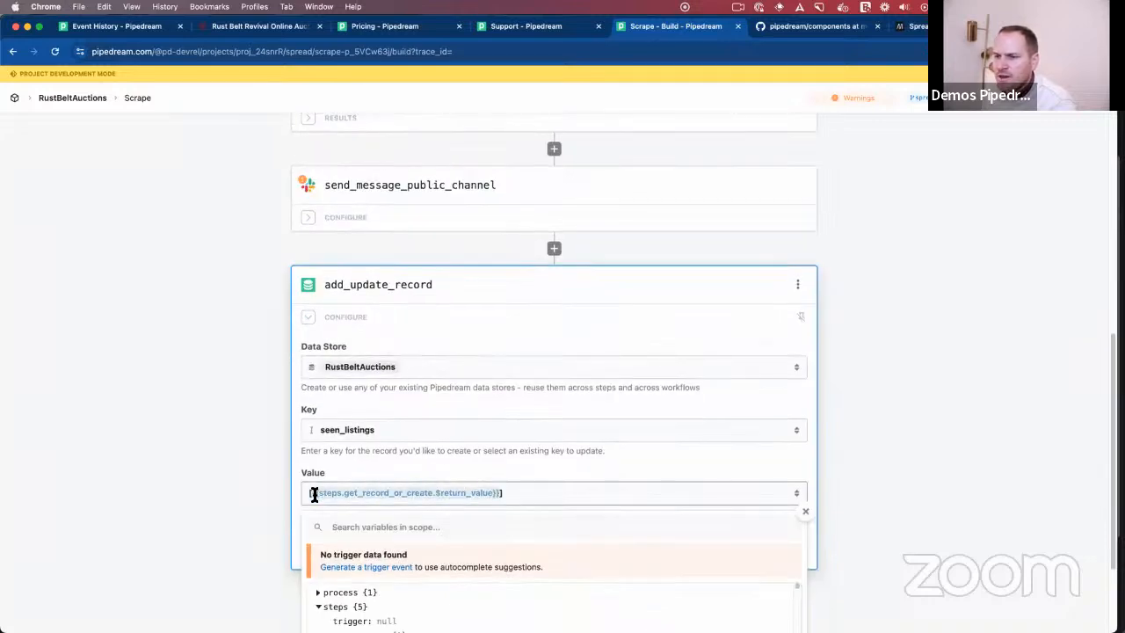
type("{")
- Copy the path of listingId from the node step's results and set the record's value to [{{steps.node.$return_value[0].listingId}}]
scroll(314, 214, "up", 3)
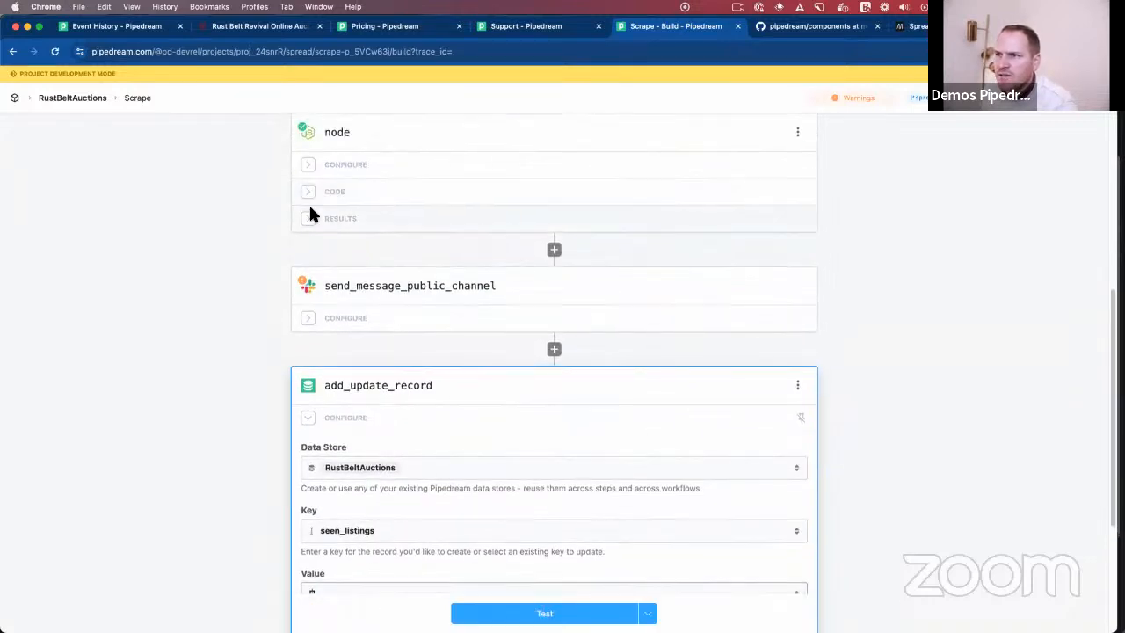
scroll(351, 211, "up", 1)
left_click(343, 245)
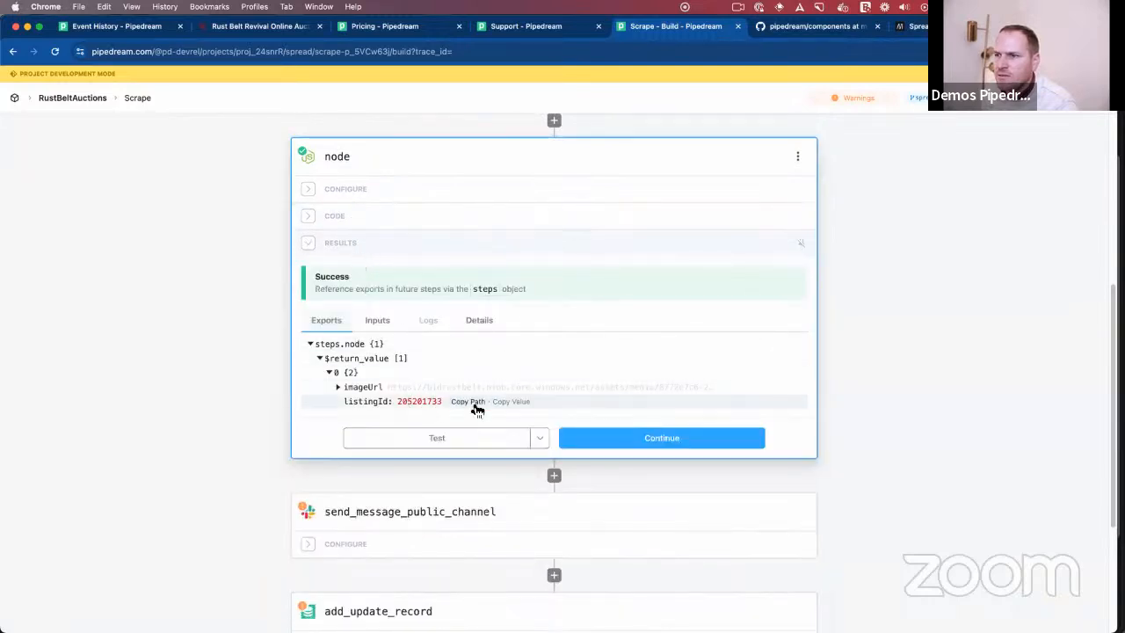
scroll(467, 431, "down", 5)
left_click(362, 352)
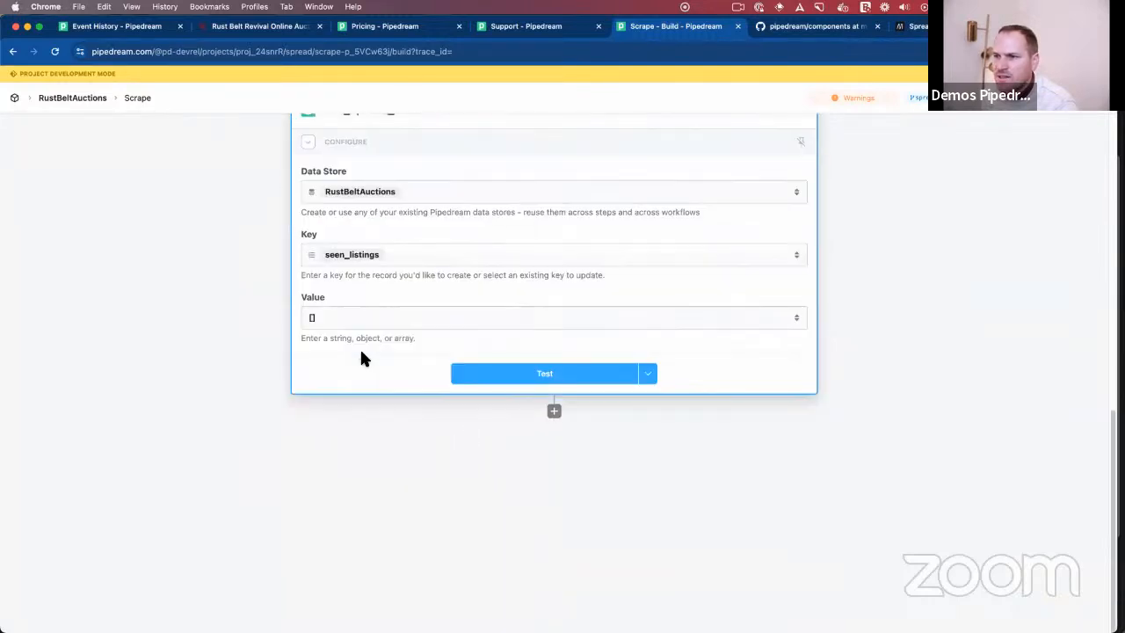
left_click(315, 318)
type("[{{steps.node.$return_value[0].listingId}}]")
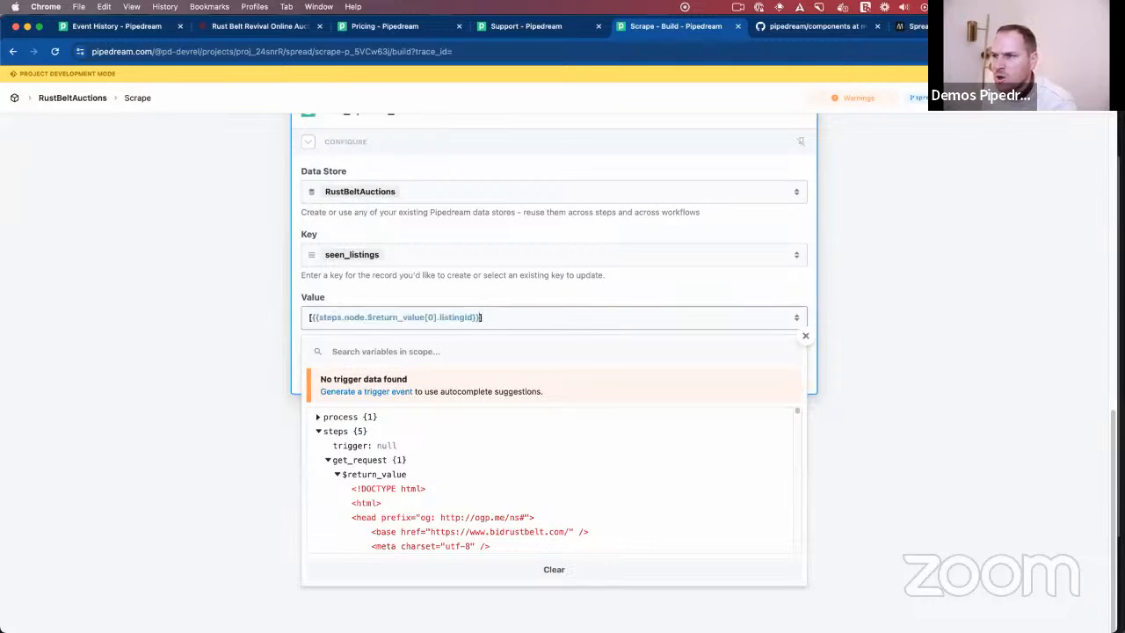
left_click(233, 237)
- Test the add_update_record step and expand the value array in its exports
left_click(529, 372)
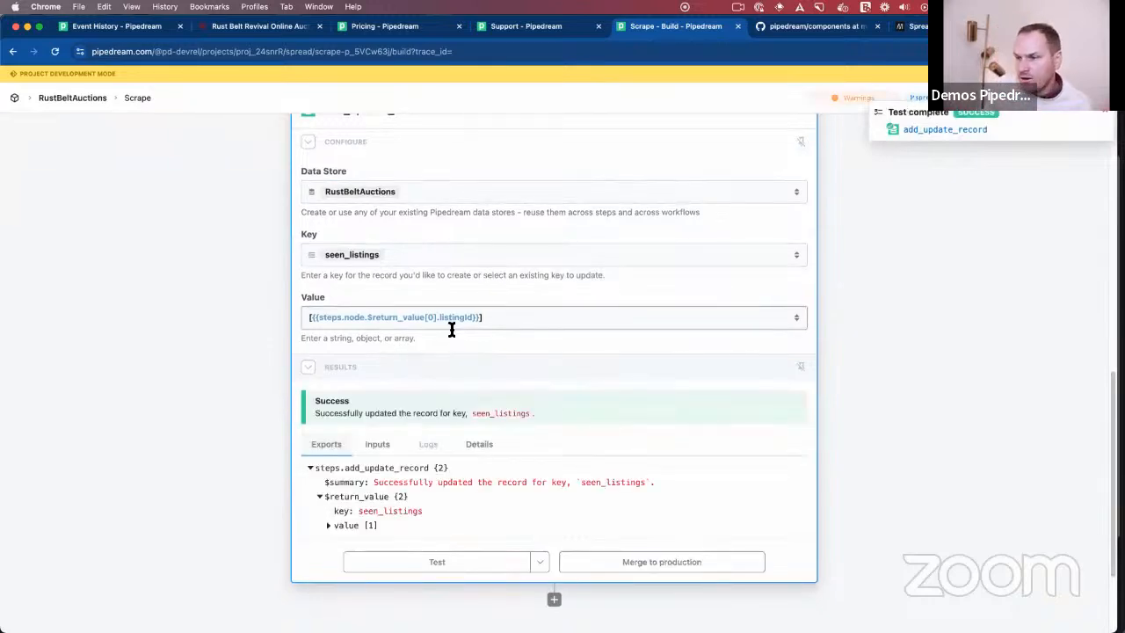
left_click(342, 524)
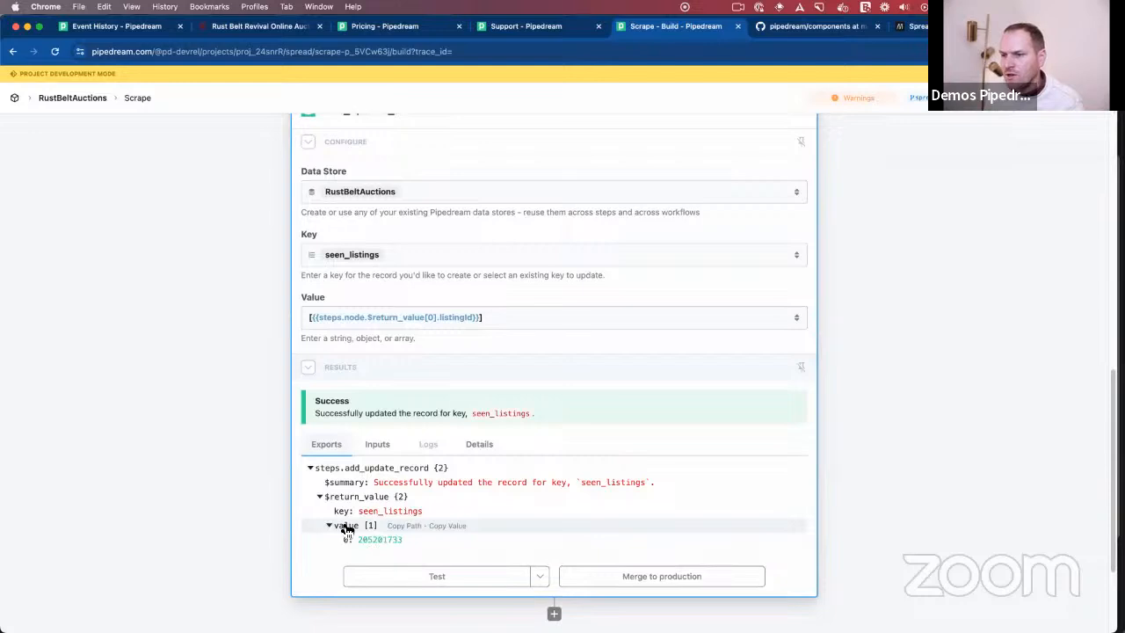
- Copy the path of the return value from the get_record_or_create step's exports
left_click(313, 319)
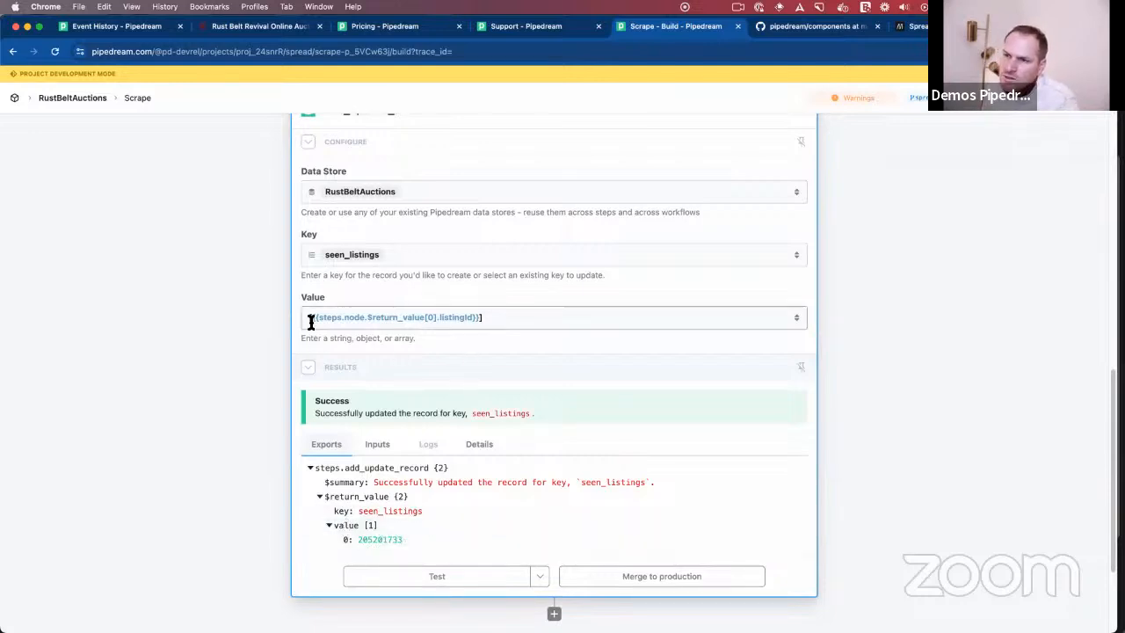
scroll(395, 369, "up", 3)
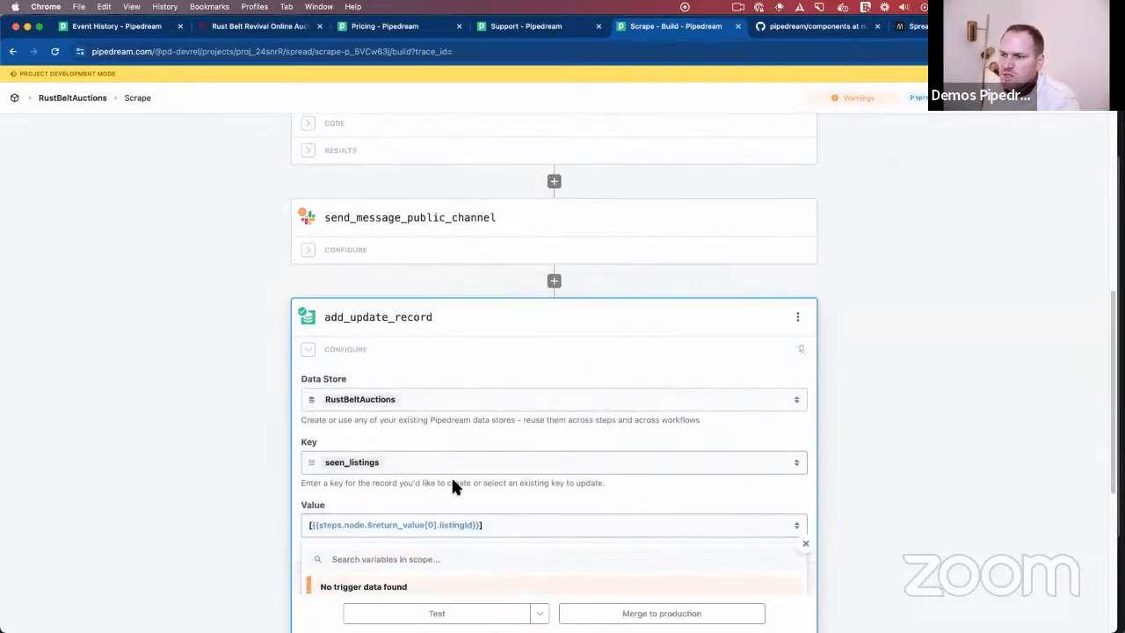
scroll(364, 261, "up", 5)
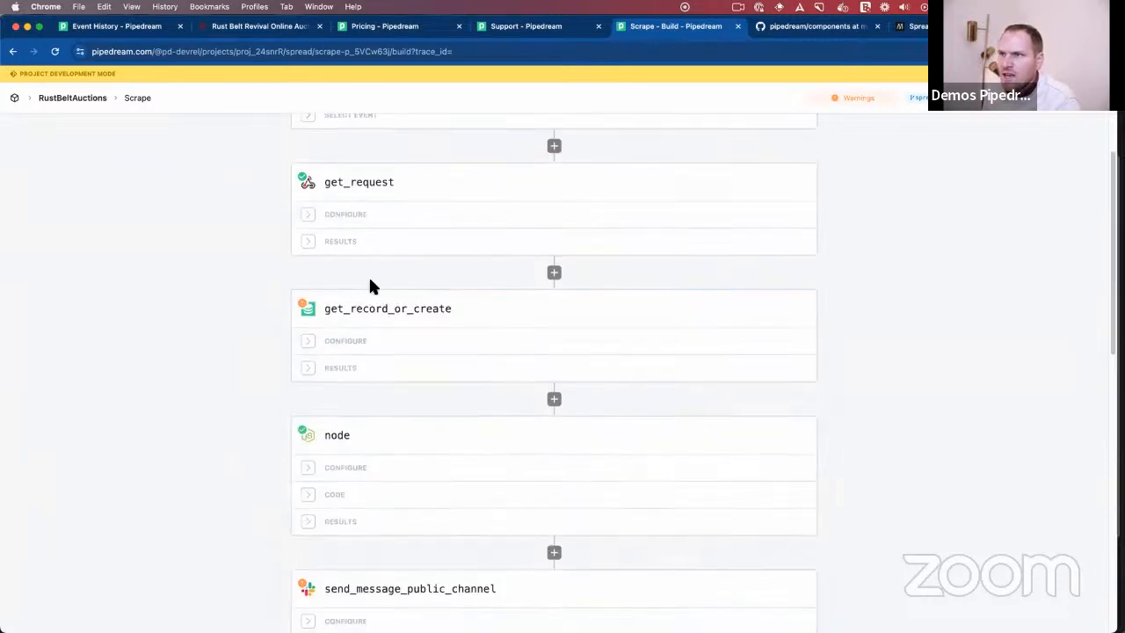
left_click(336, 375)
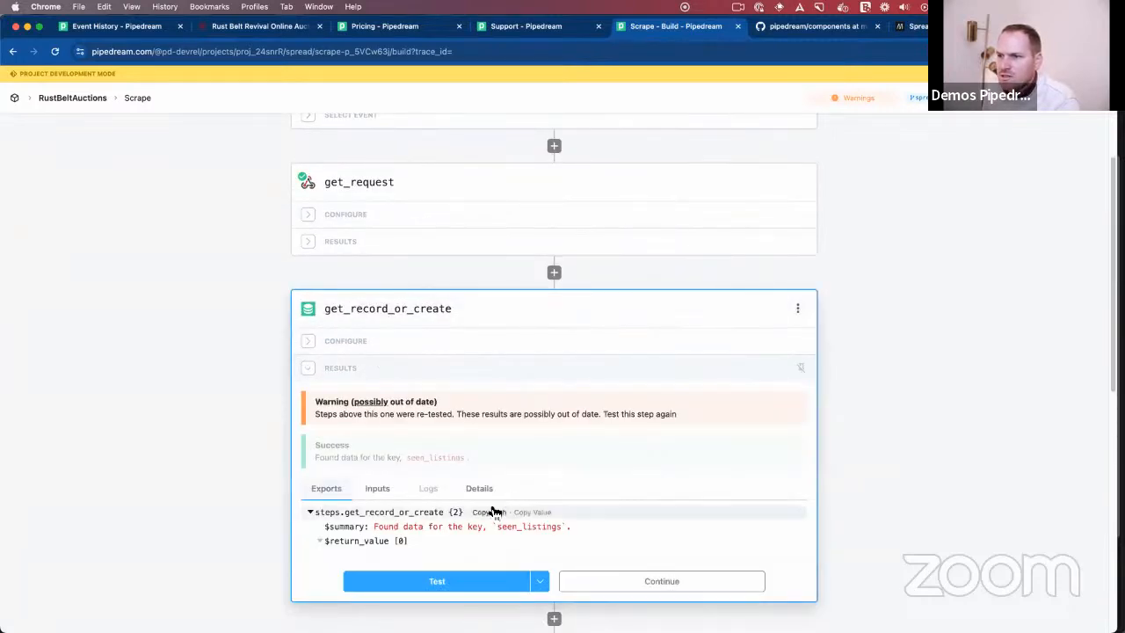
left_click(431, 542)
- Insert ...{{steps.get_record_or_create.$return_value}} before the node reference in the value of the add_update_record step
scroll(264, 487, "down", 5)
left_click(308, 344)
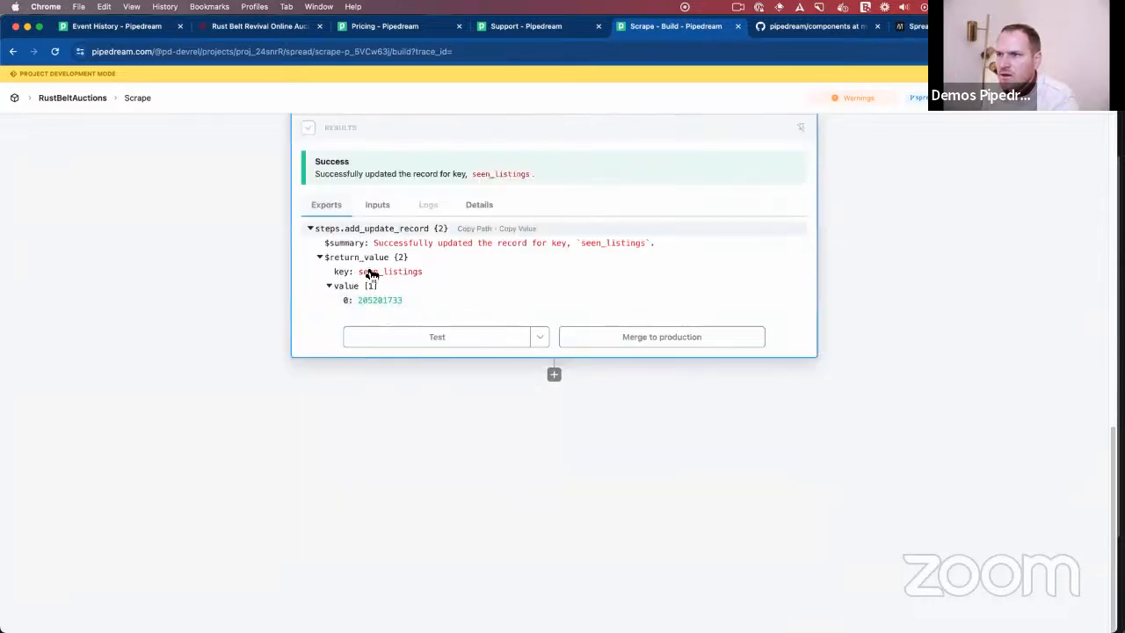
scroll(352, 264, "up", 1)
left_click(344, 195)
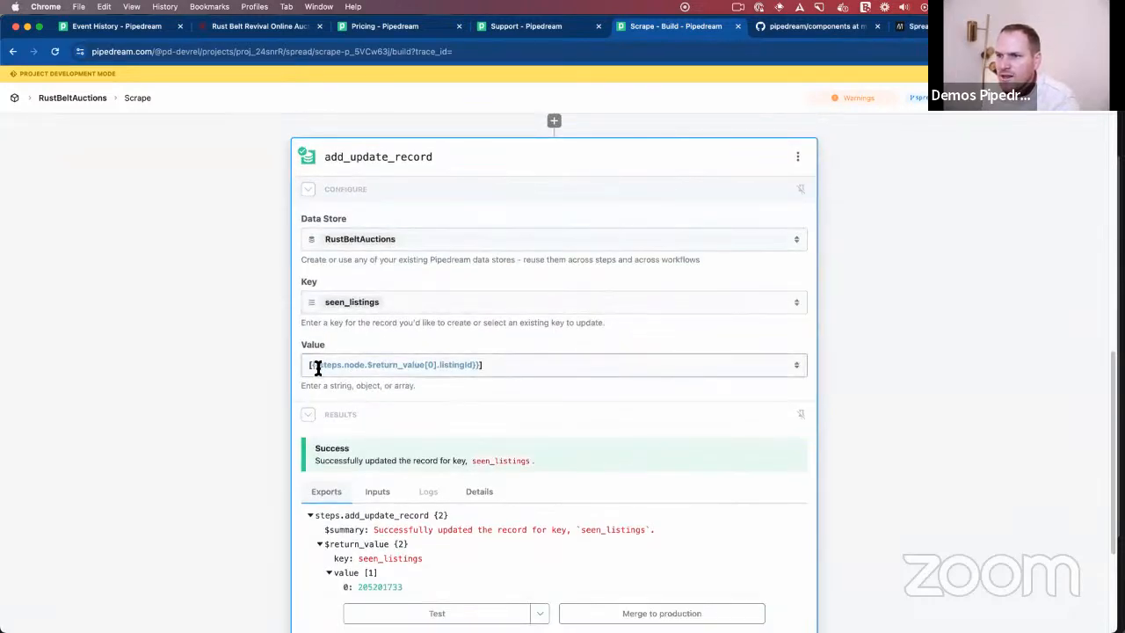
left_click(363, 355)
type("...")
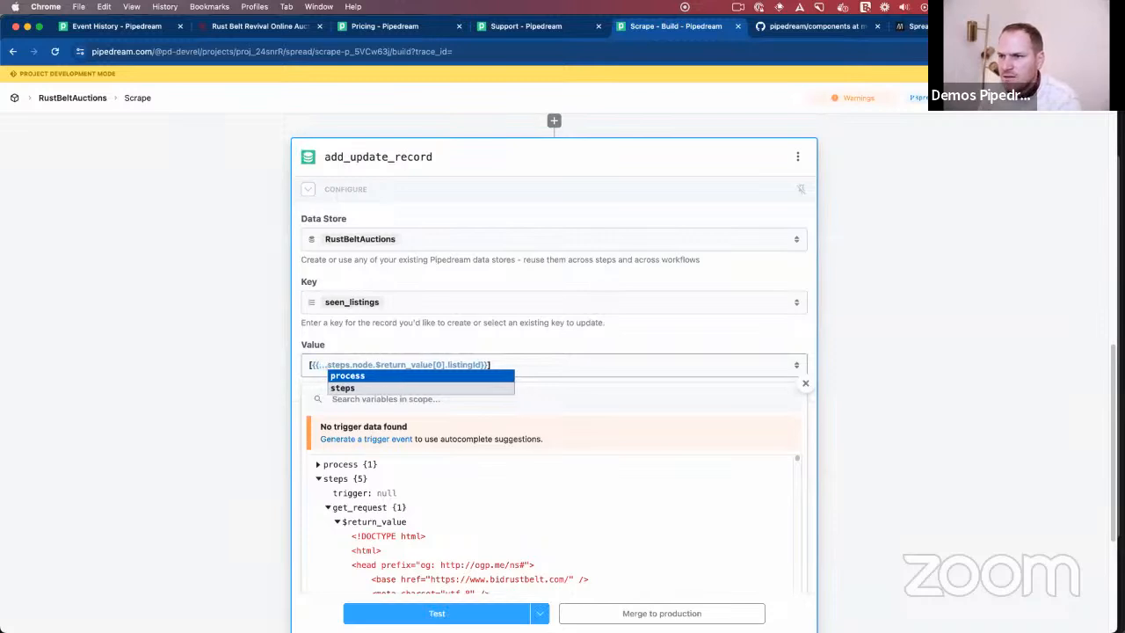
key("super+v")
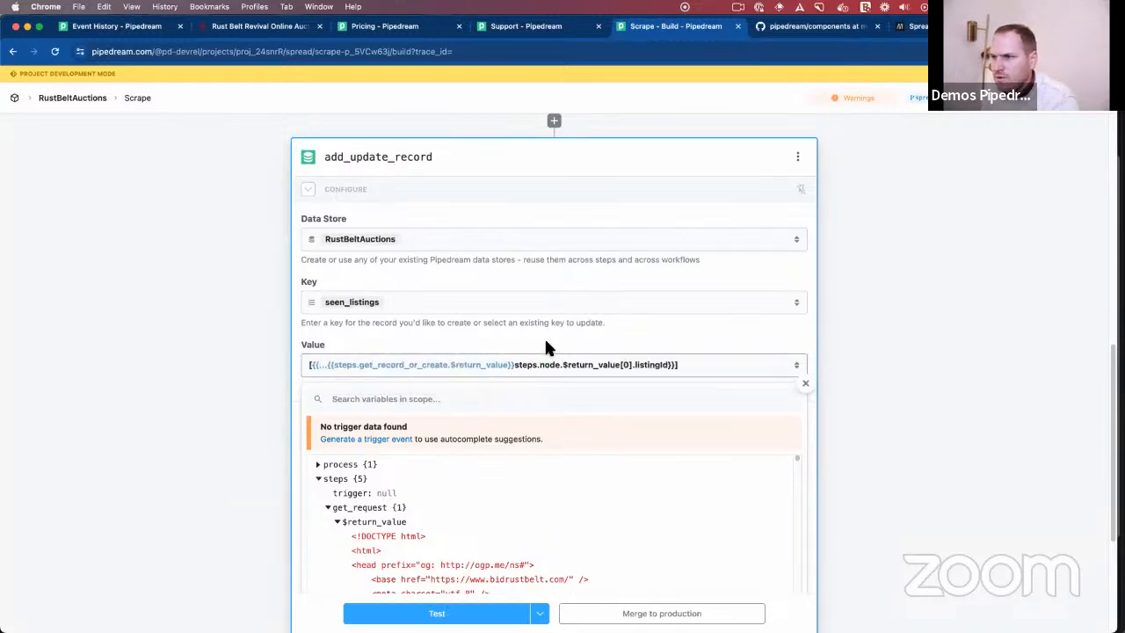
- Remove the extra inner braces and separate the references with a comma: [{{...steps.get_record_or_create.$return_value, steps.node.$return_value[0].listingId}}]
key("BackSpace")
key("BackSpace")
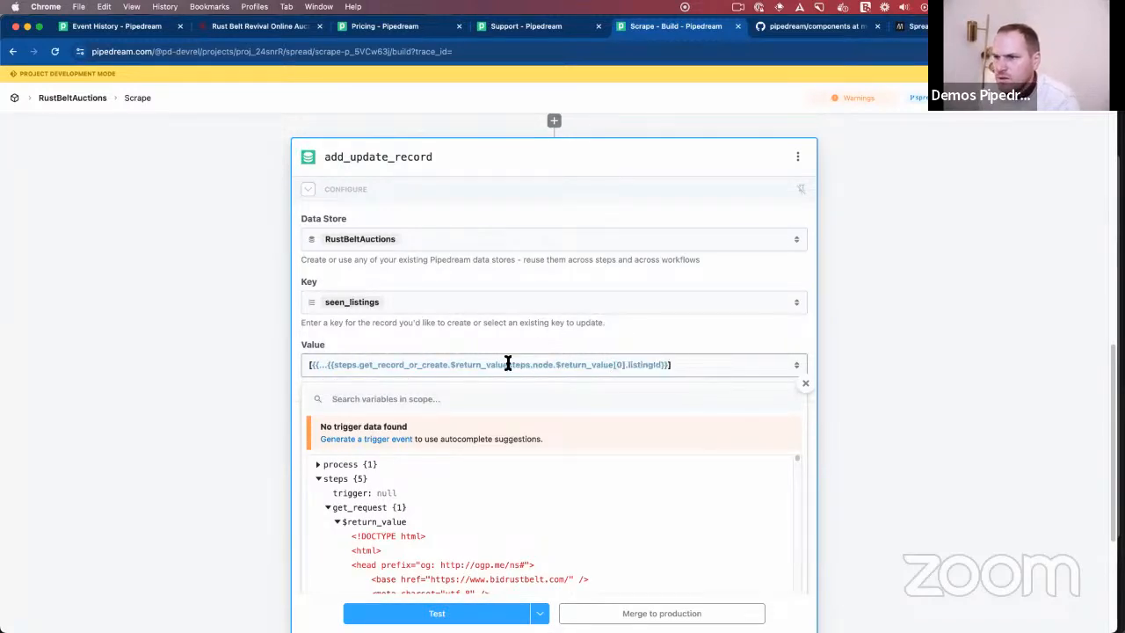
left_click(333, 366)
key("BackSpace")
key("BackSpace")
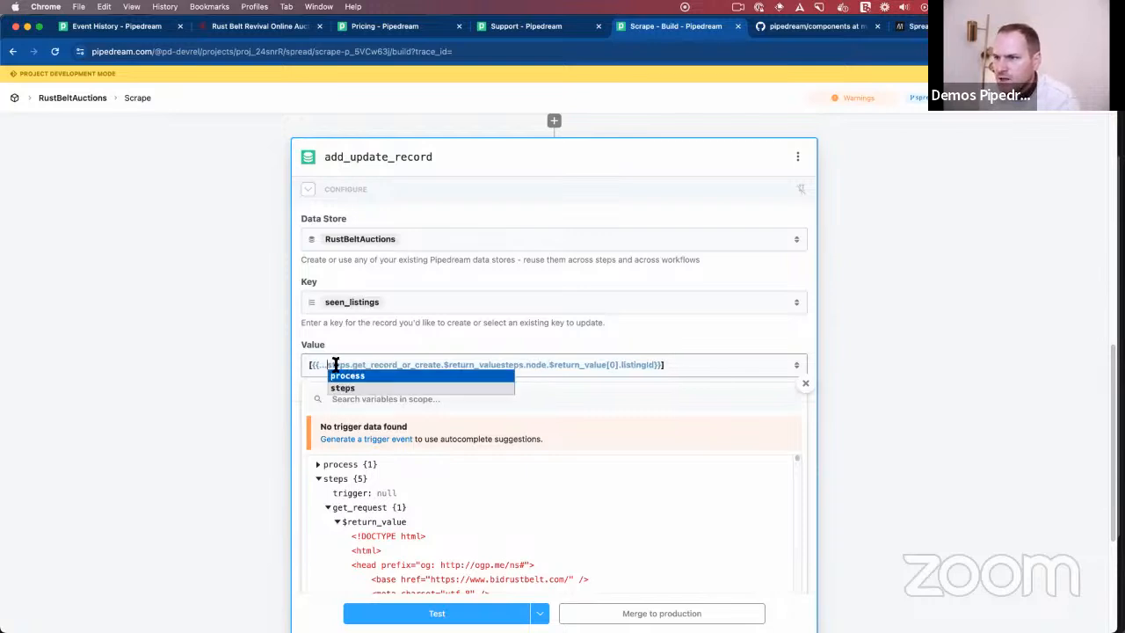
left_click(501, 364)
type(",")
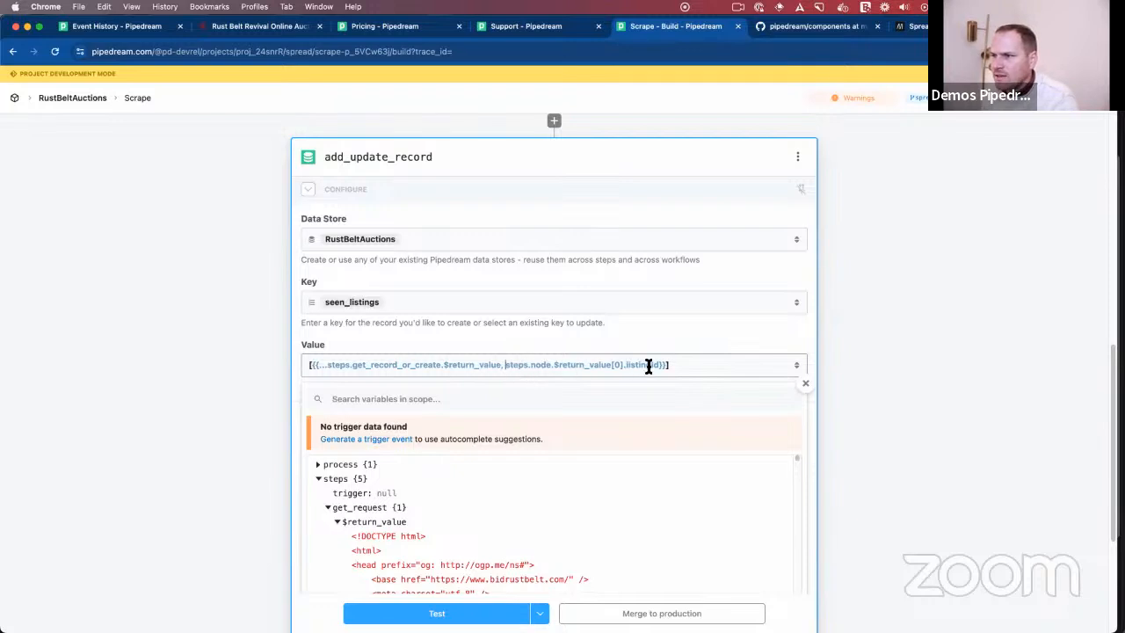
left_click_drag(622, 366, 506, 365)
left_click(446, 365)
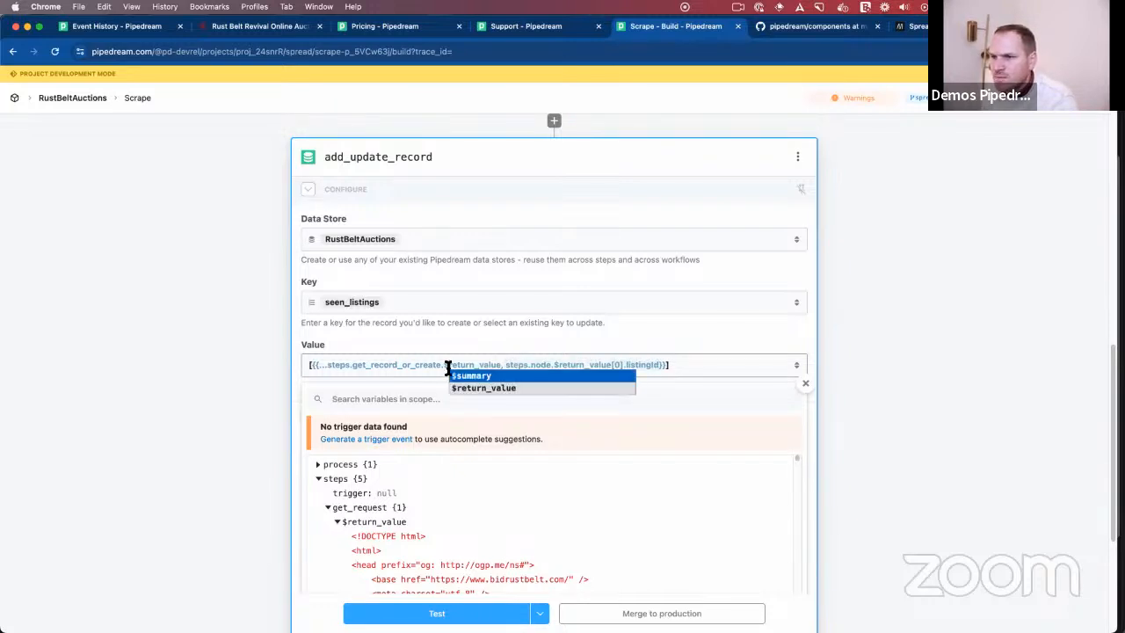
left_click(378, 365)
left_click(269, 369)
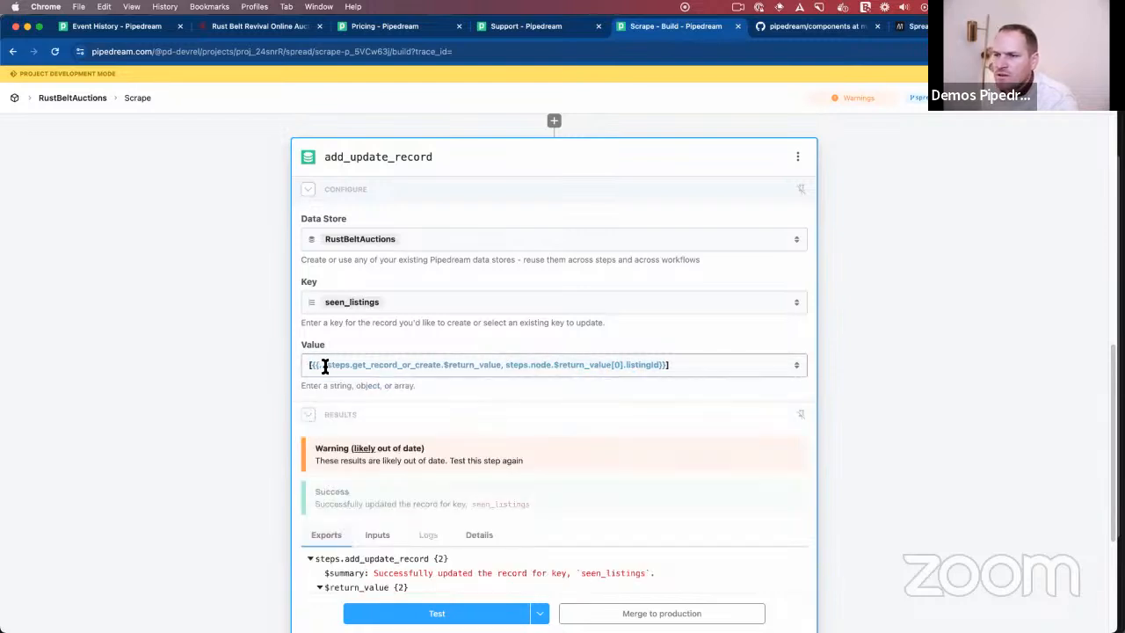
left_click_drag(500, 366, 322, 367)
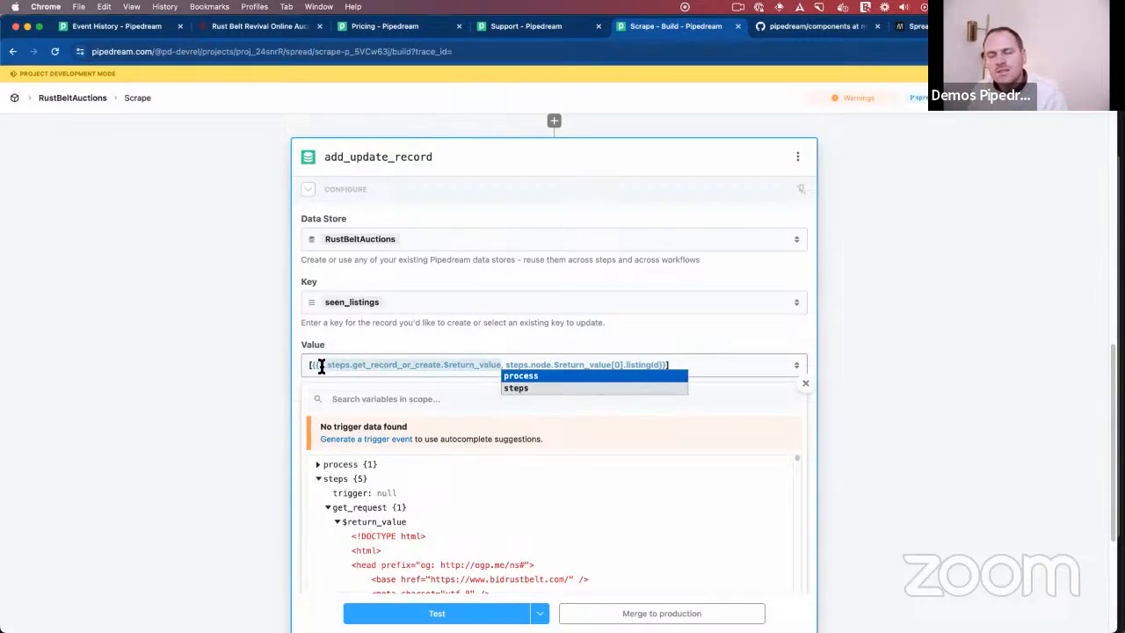
left_click(399, 341)
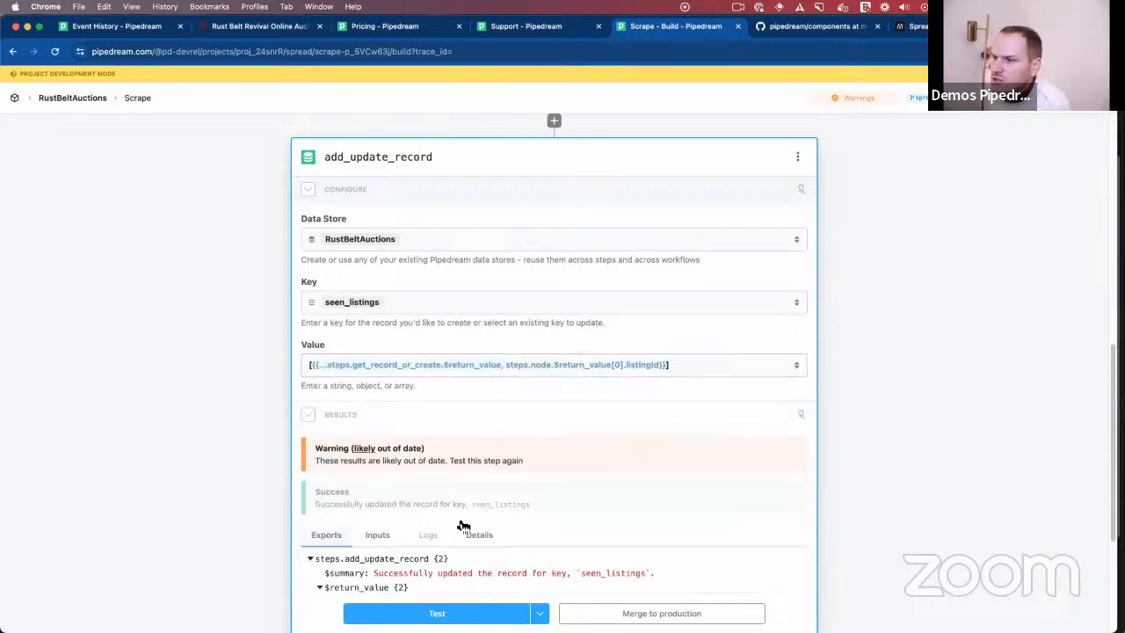
- Test the add_update_record step with the combined array value and check its results
left_click(431, 607)
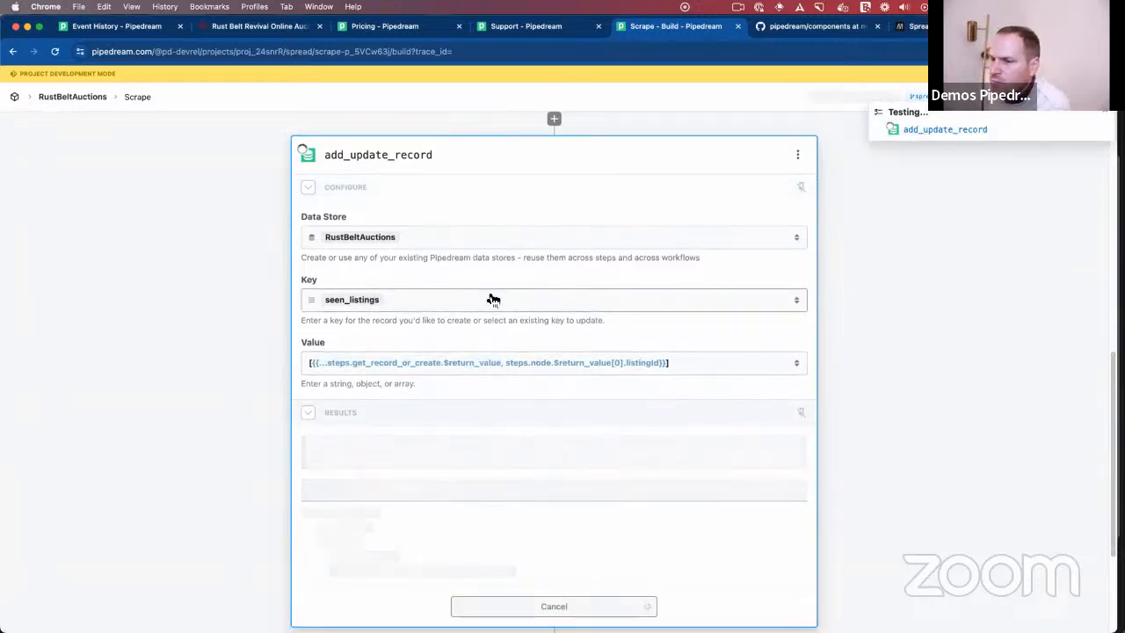
scroll(489, 301, "down", 5)
scroll(421, 292, "up", 2)
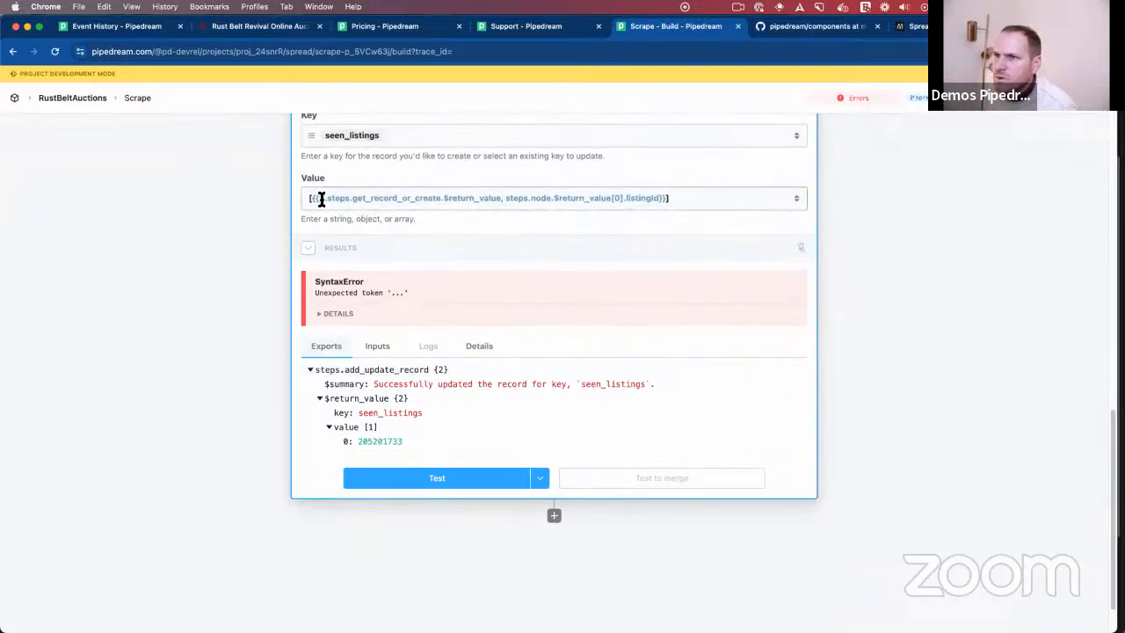
- Put the array brackets inside the braces as {{ [...steps.get_record_or_create.$return_value, steps.node.$return_value[0].listingId] }} and test the add_update_record step
left_click_drag(319, 199, 513, 198)
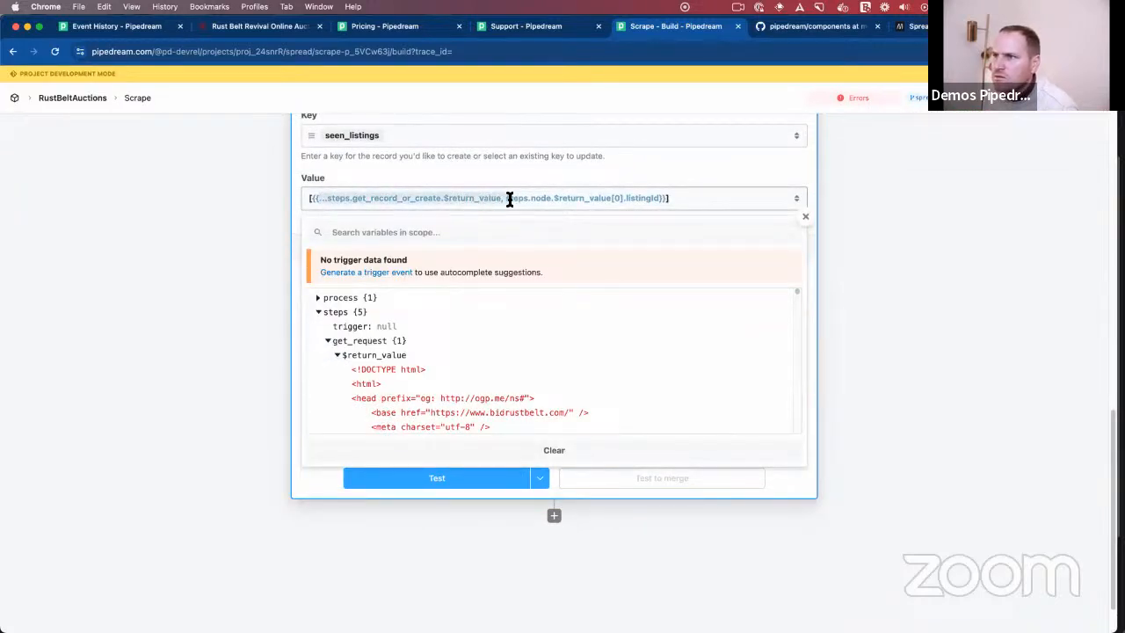
left_click(312, 199)
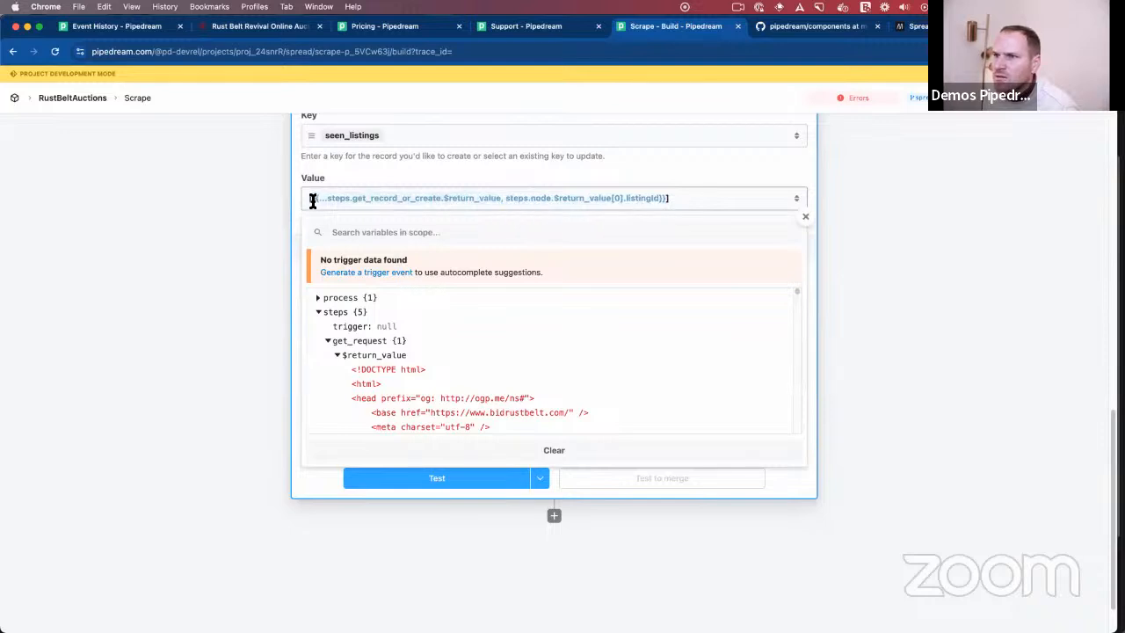
type("{{")
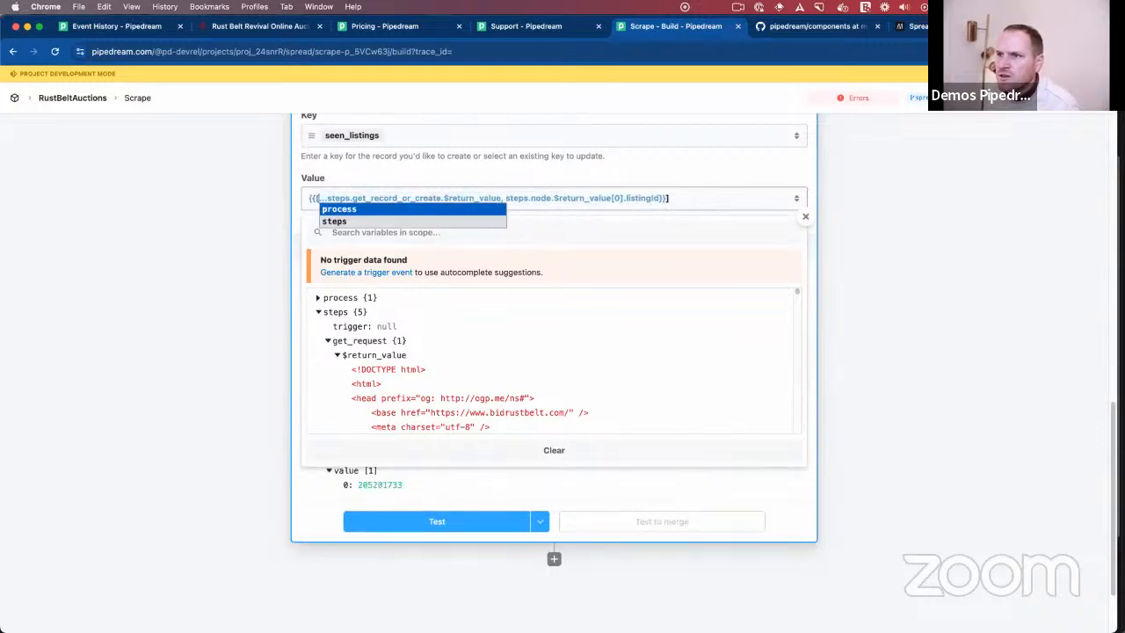
left_click(663, 198)
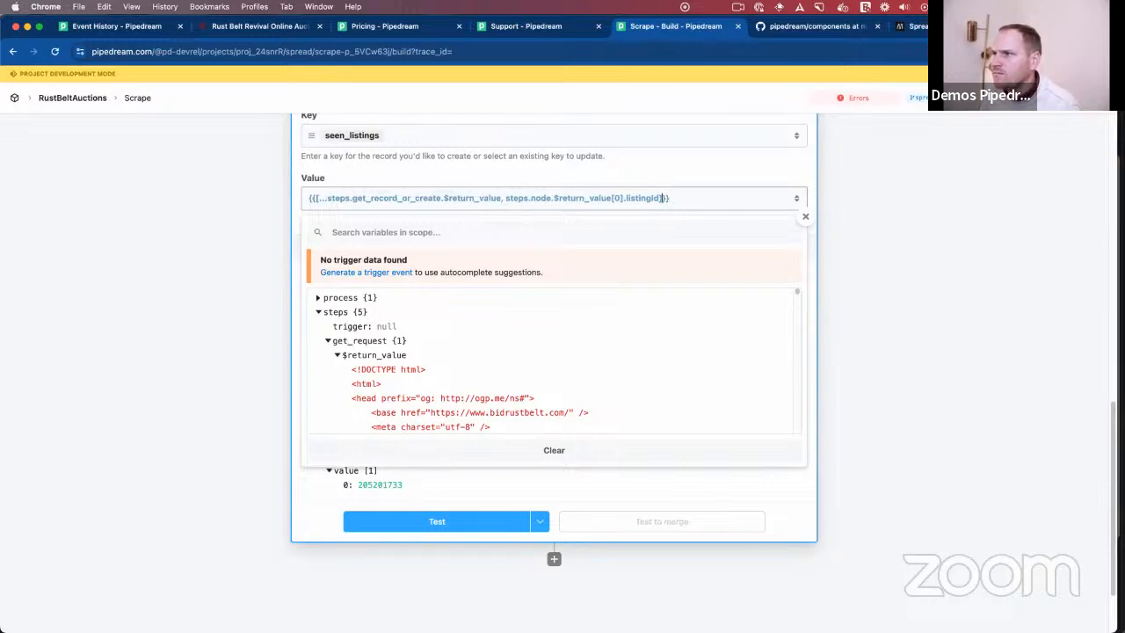
type("[")
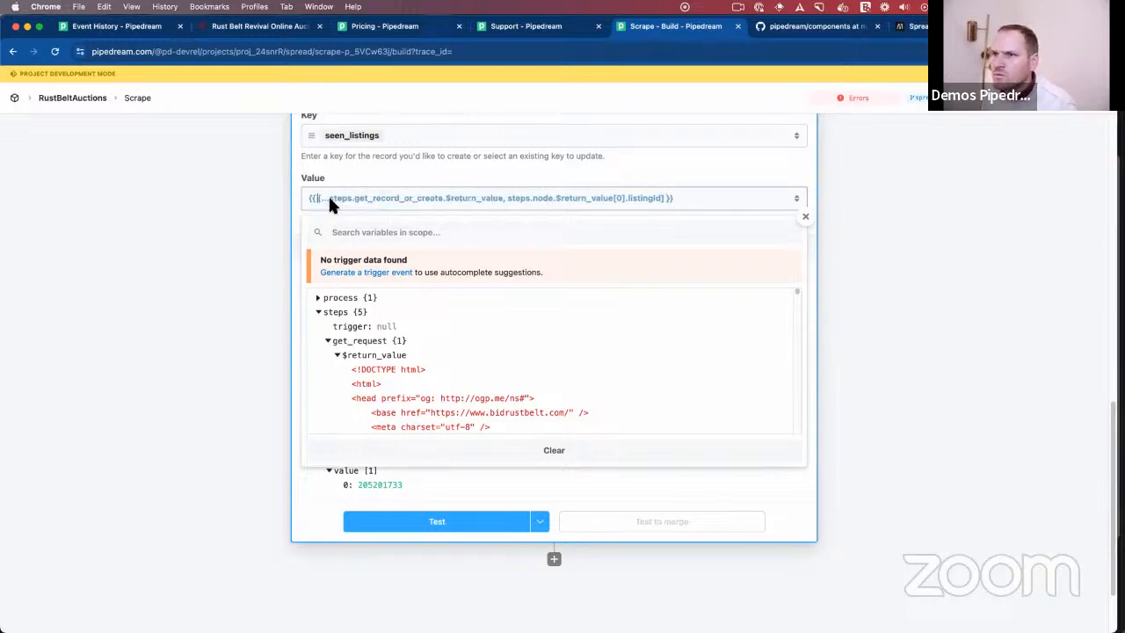
left_click(437, 521)
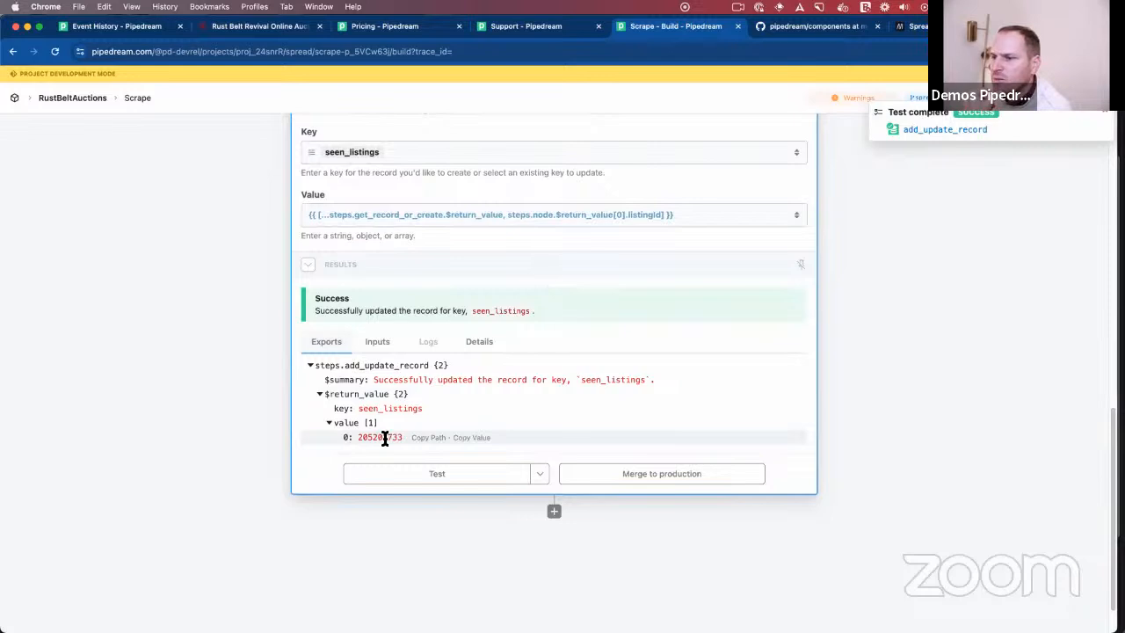
- Open the workspace's data stores in a new browser tab and view the records of RustBeltAuctions
right_click(14, 98)
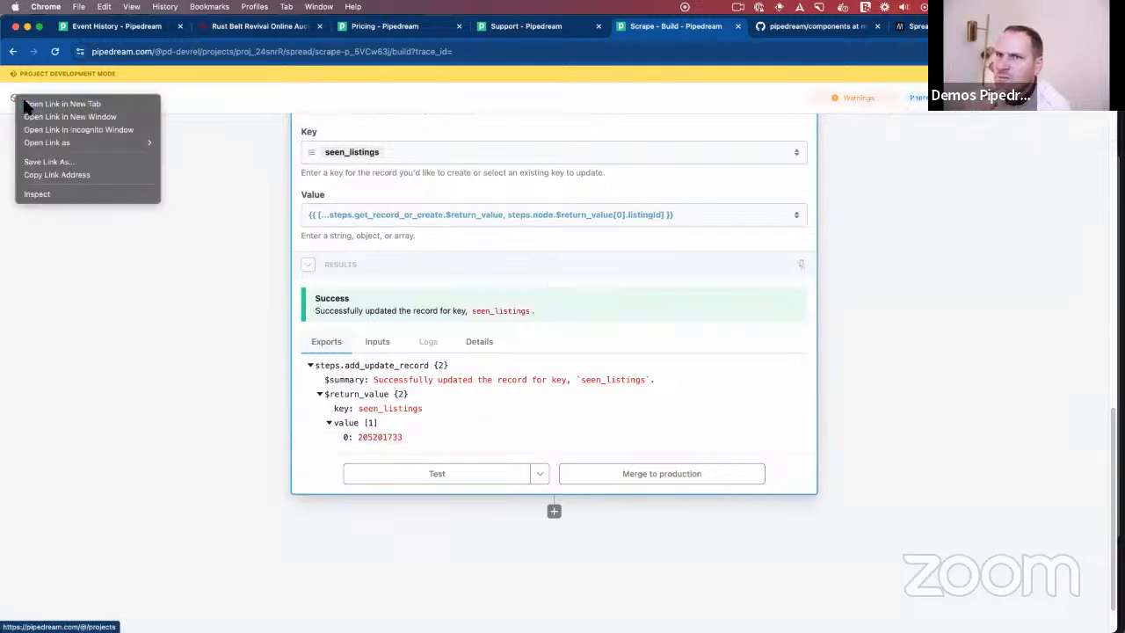
left_click(28, 103)
left_click(739, 21)
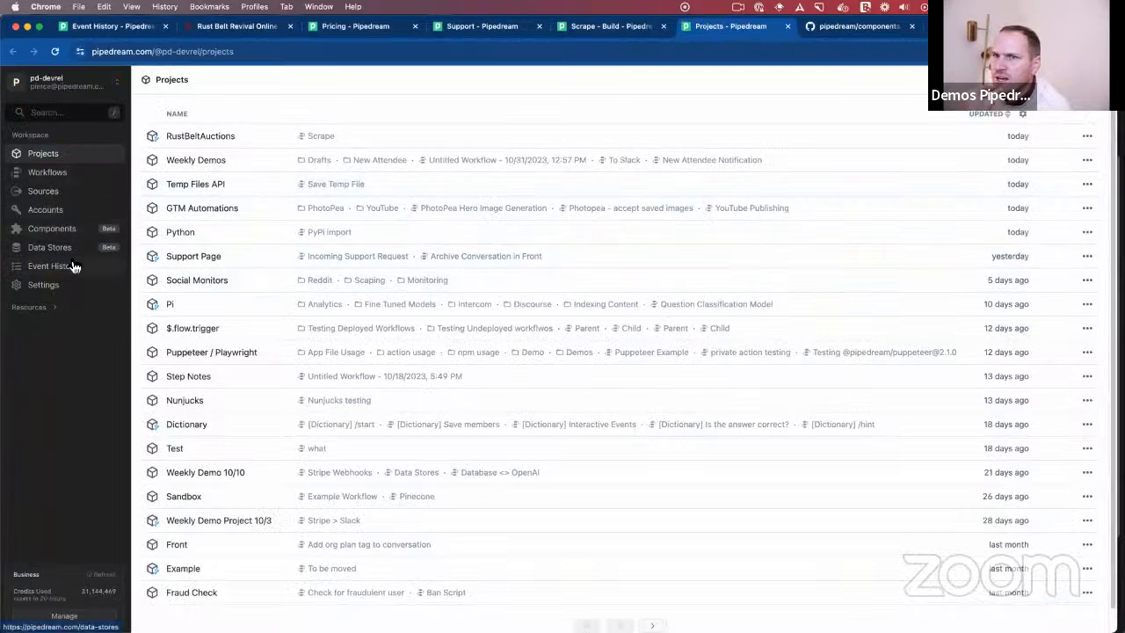
left_click(70, 251)
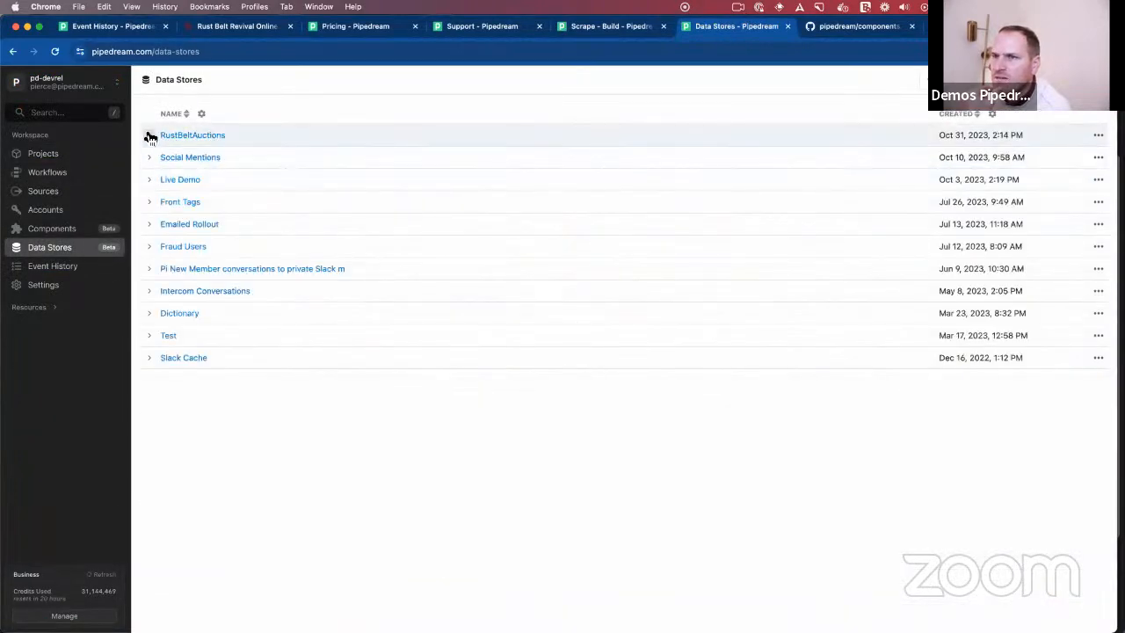
left_click(149, 136)
left_click(180, 189)
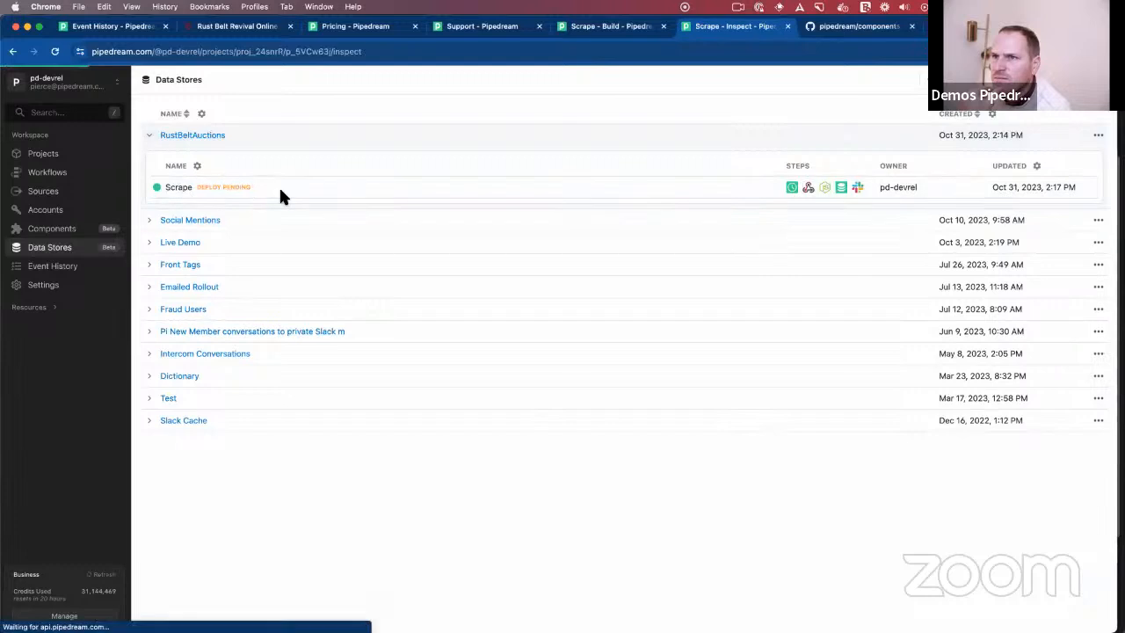
key("super+[")
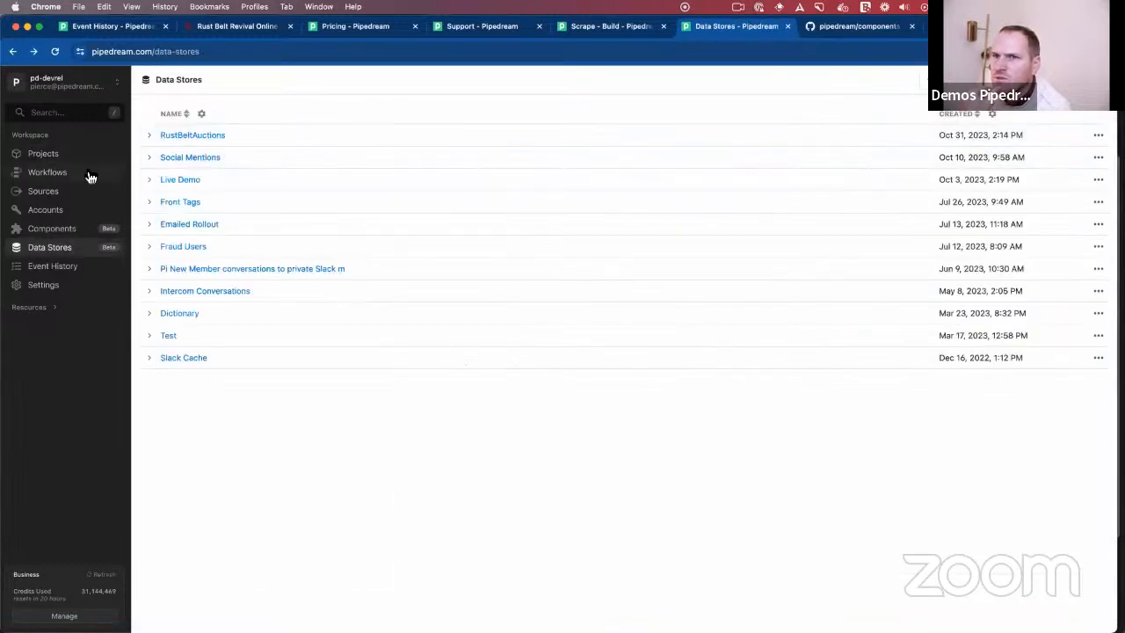
left_click(151, 137)
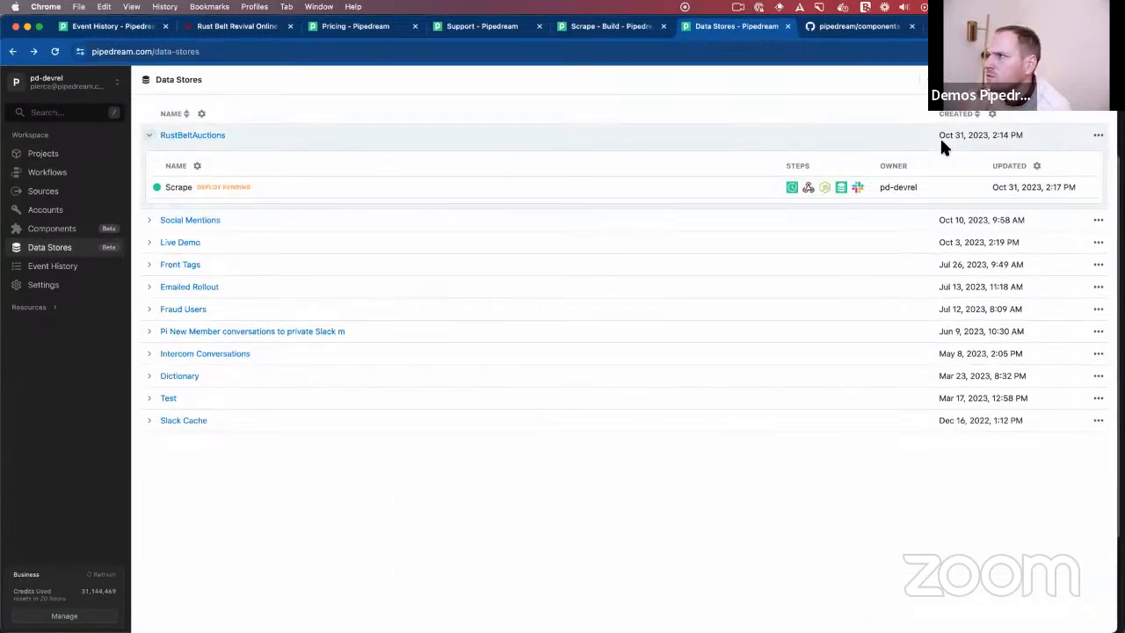
left_click(1099, 136)
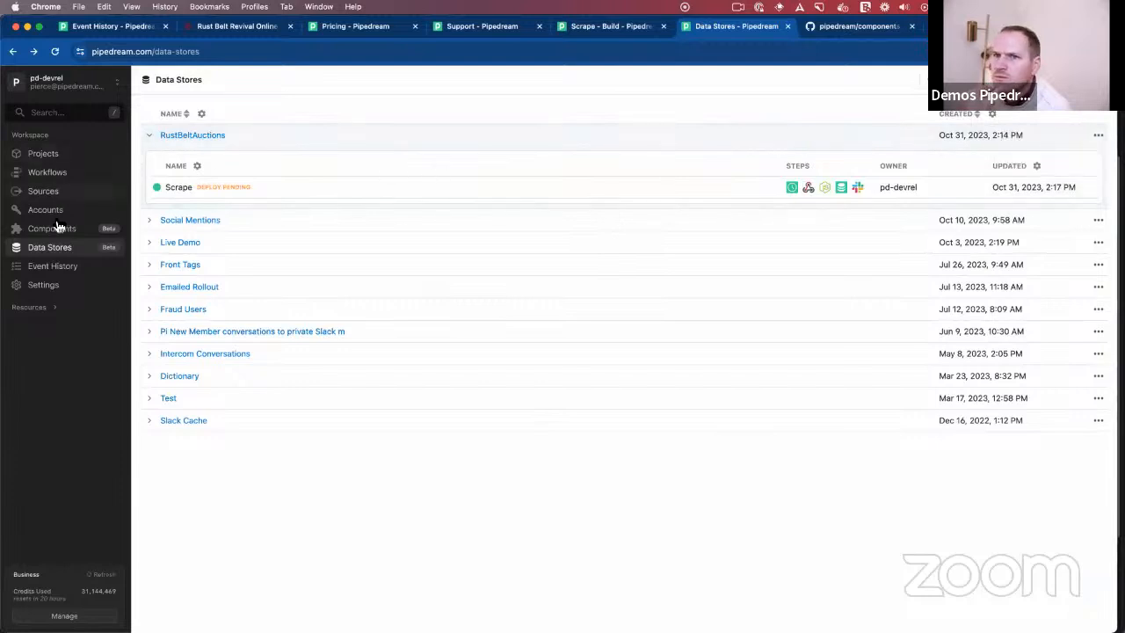
left_click(189, 136)
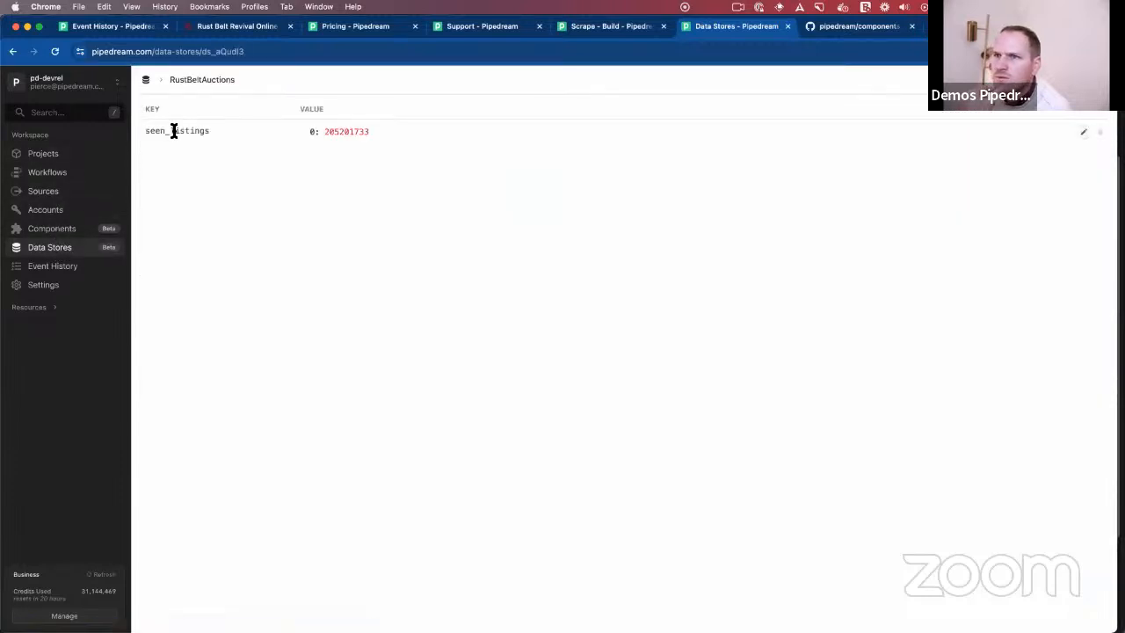
- Add "111111111" as the first array entry of the seen_listings record and save it
left_click(1084, 133)
left_click(420, 152)
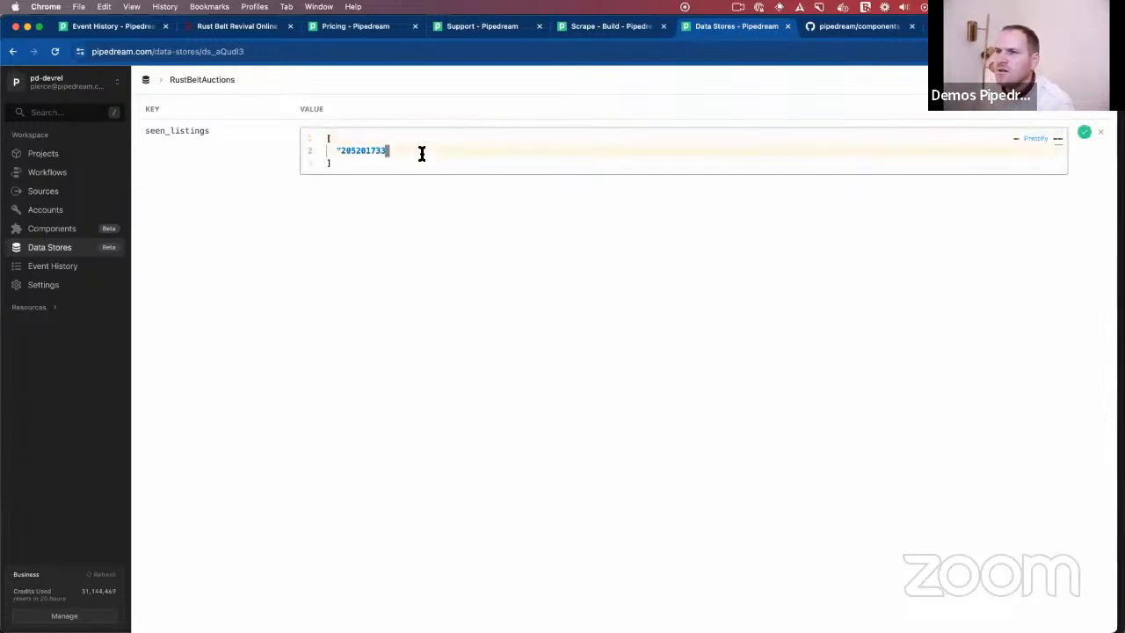
key("Up")
key("Return")
type("\"111111111\",")
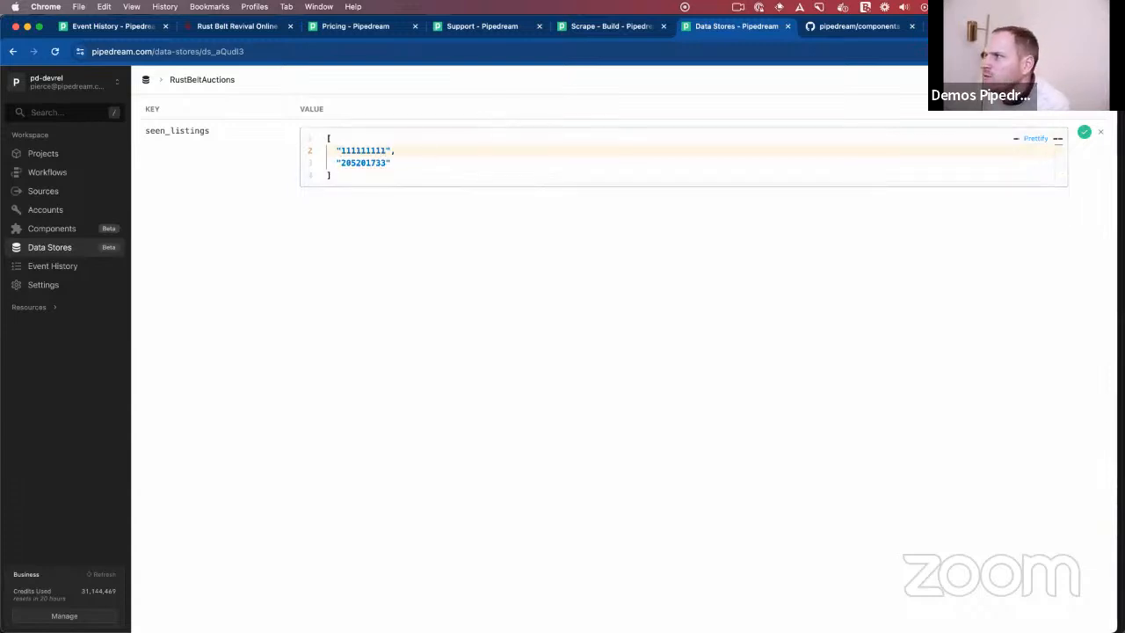
left_click(1083, 131)
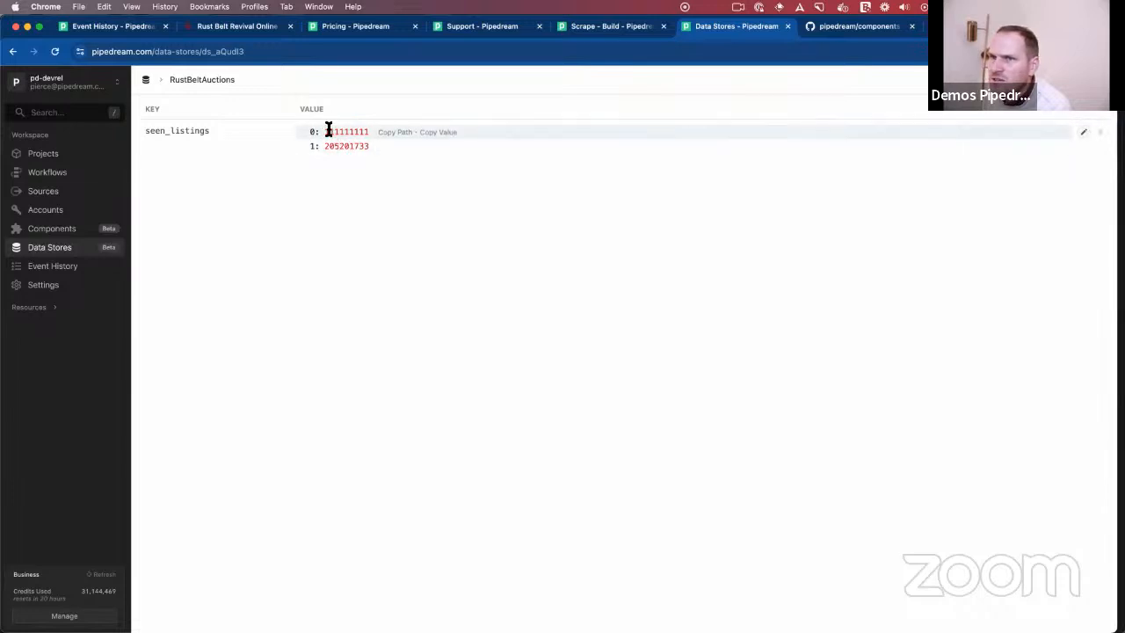
- Return to the Scrape workflow and look over its steps from the trigger down to add_update_record
left_click(60, 157)
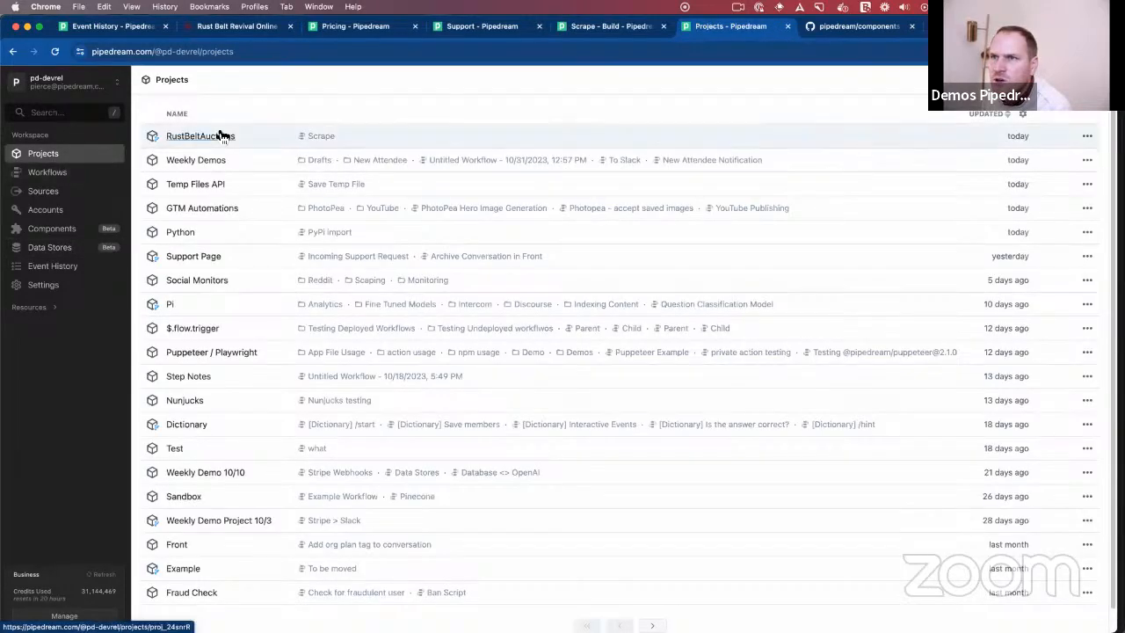
left_click(606, 30)
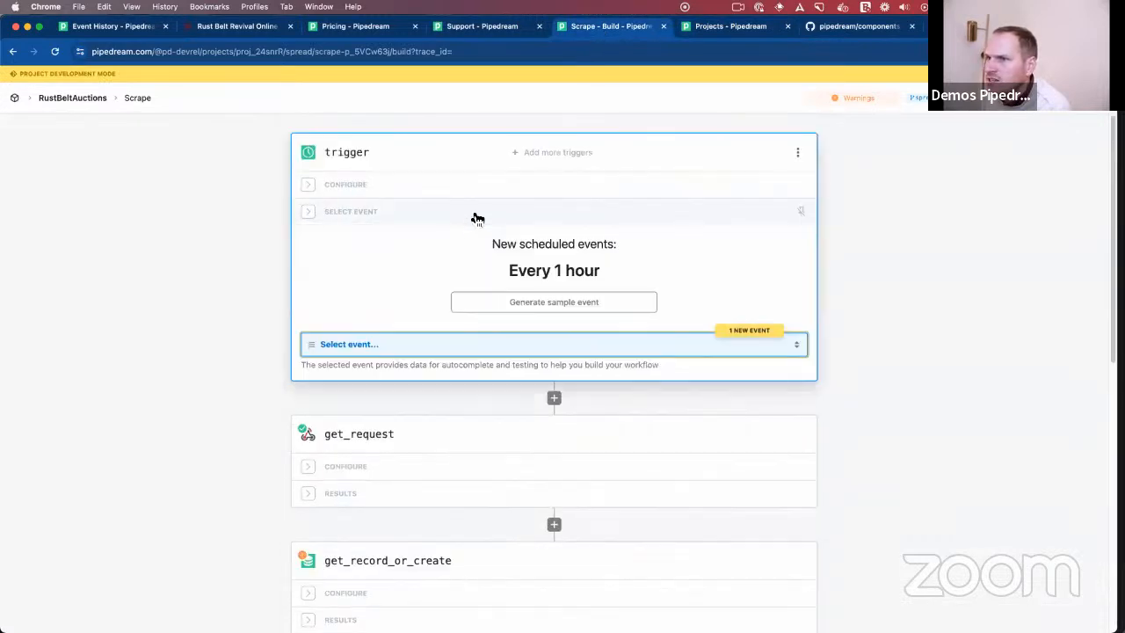
left_click(768, 349)
left_click(437, 342)
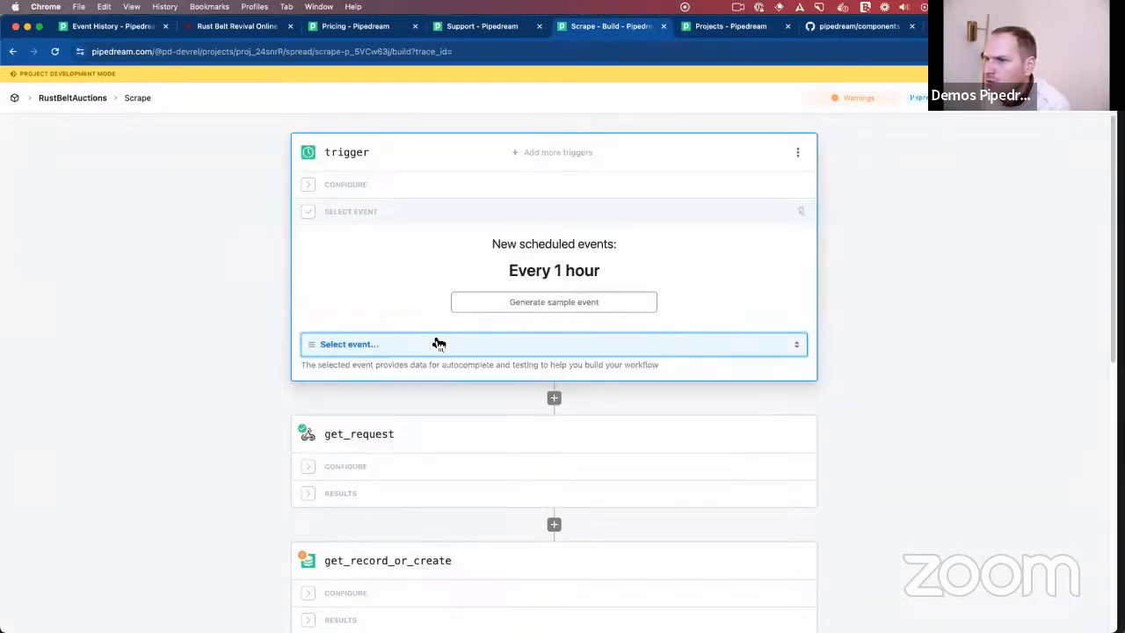
scroll(392, 507, "down", 7)
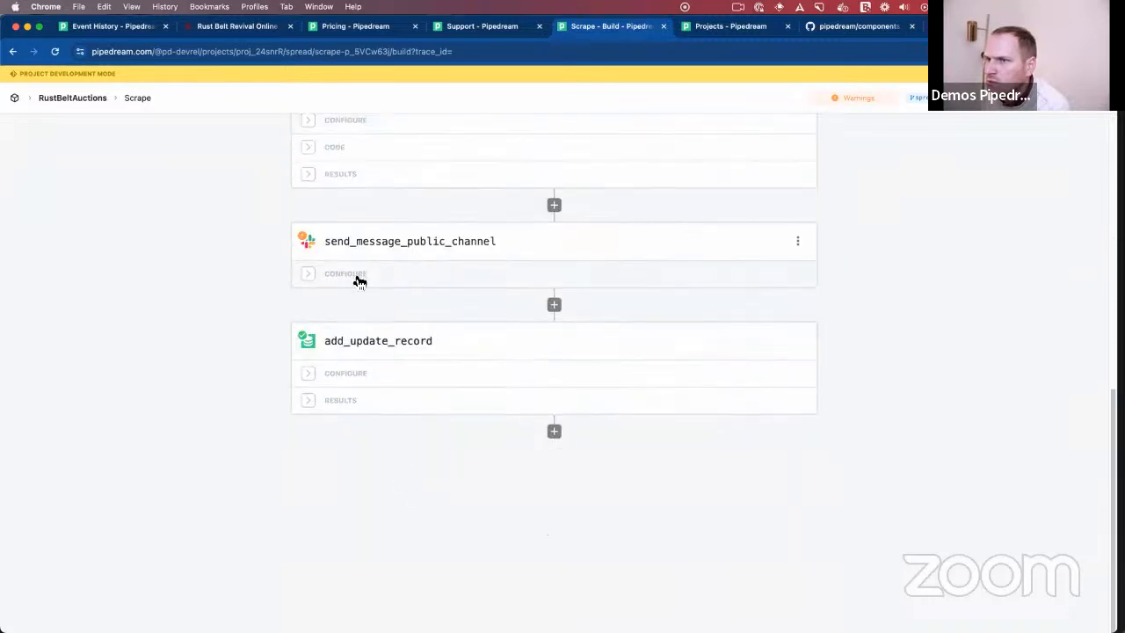
scroll(359, 280, "up", 3)
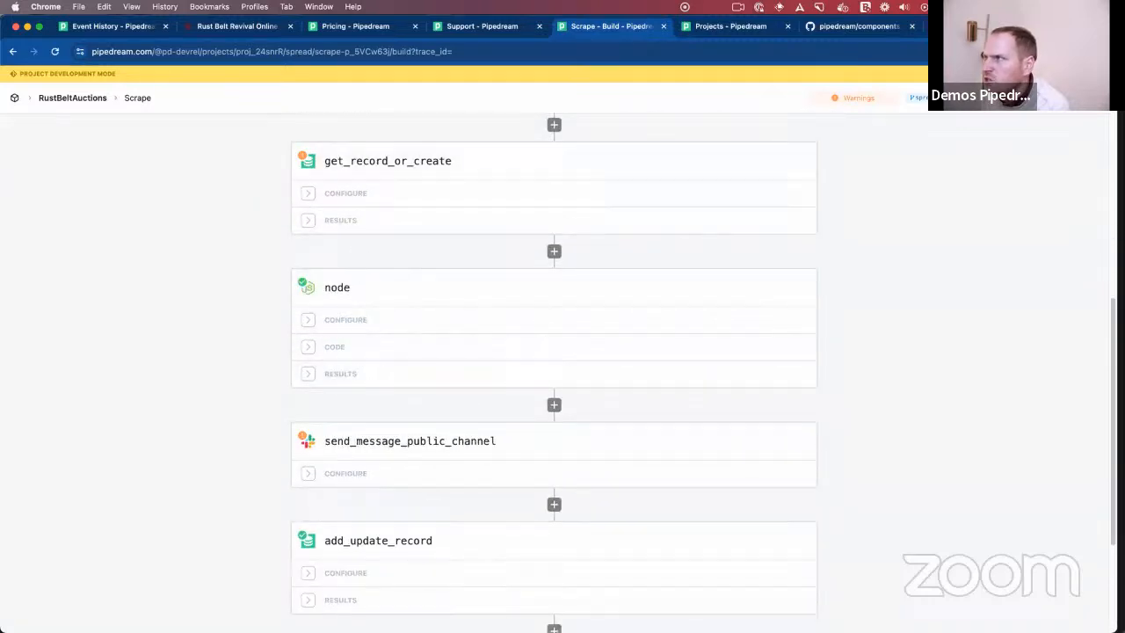
- Reopen the RustBeltAuctions data store, remove the "205201733" entry and its preceding comma from seen_listings, and save the record
left_click(722, 27)
left_click(492, 28)
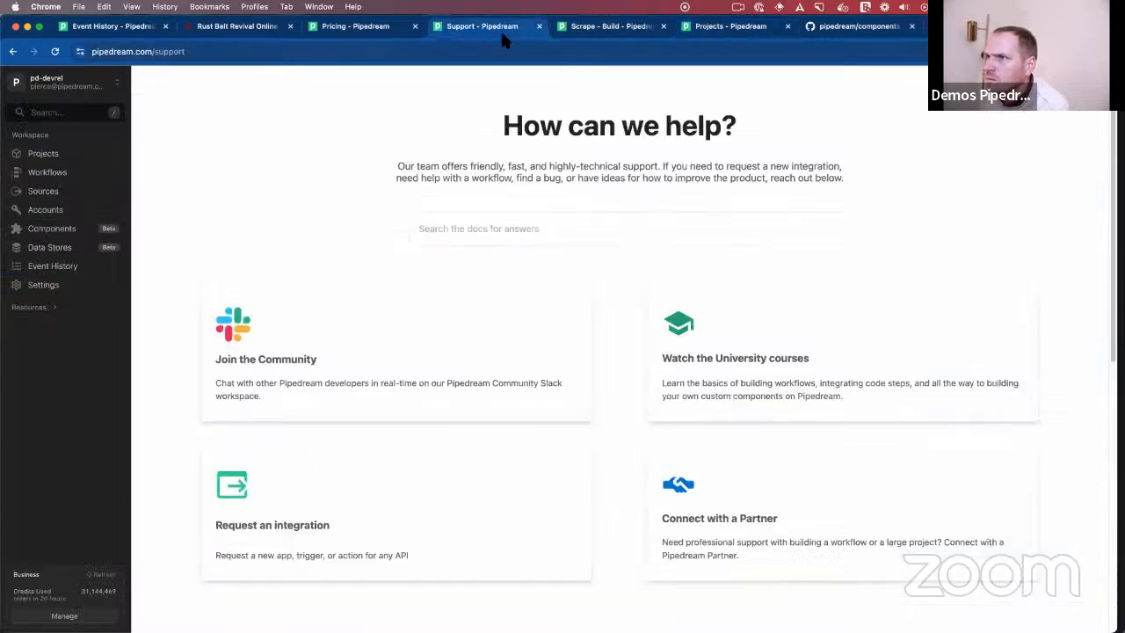
left_click(569, 29)
left_click(690, 28)
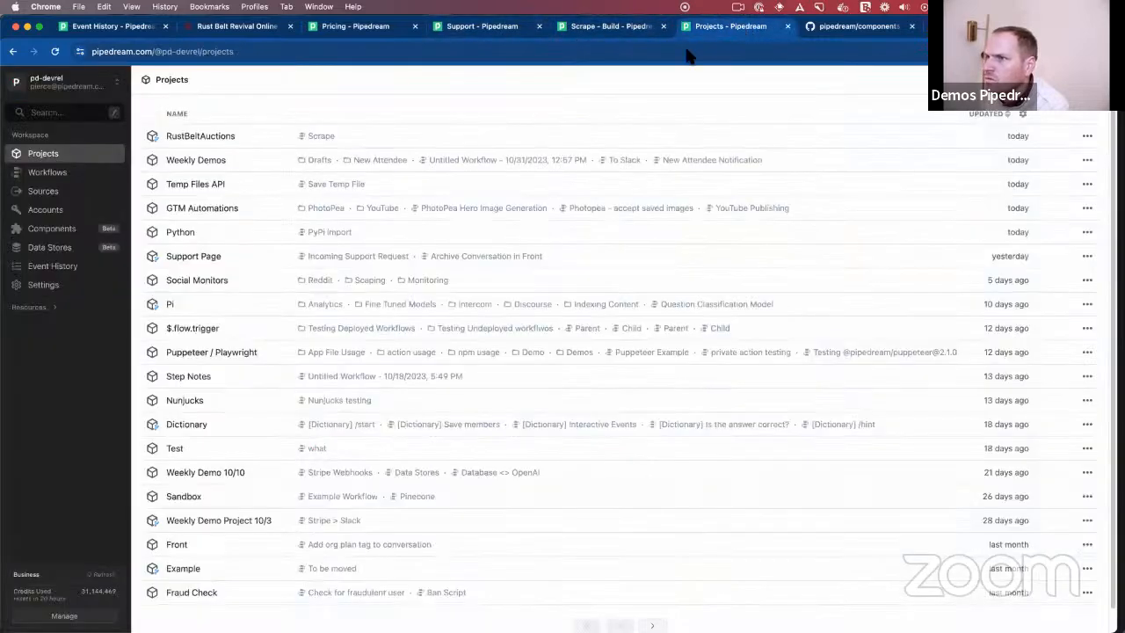
left_click(51, 248)
left_click(169, 139)
left_click(1079, 136)
left_click_drag(389, 161, 308, 166)
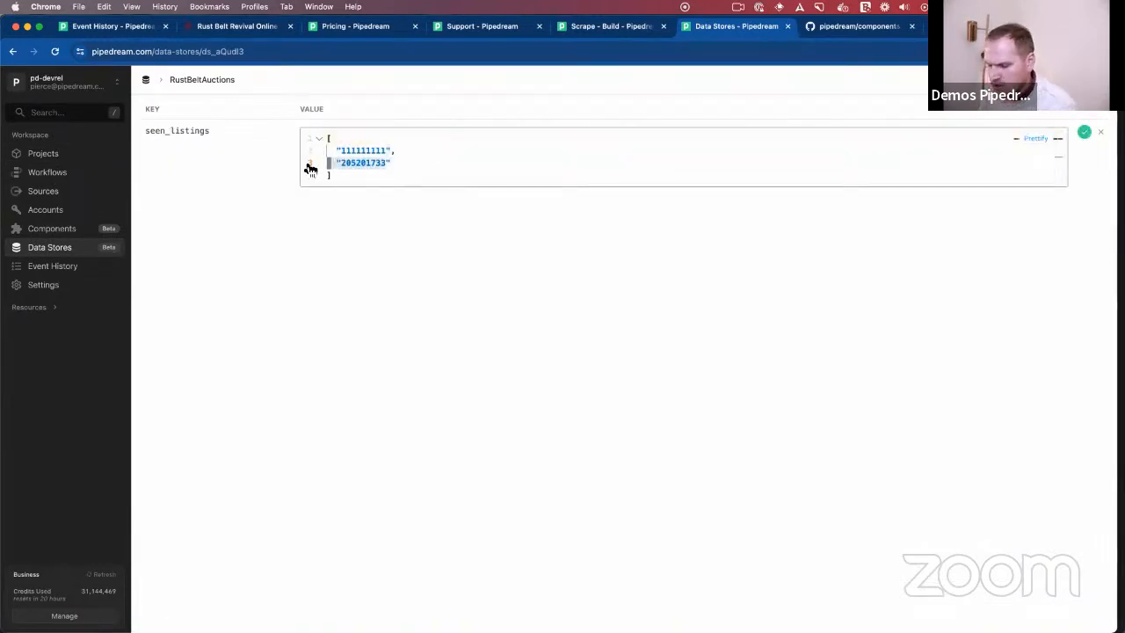
key("BackSpace")
key("BackSpace")
key("BackSpace")
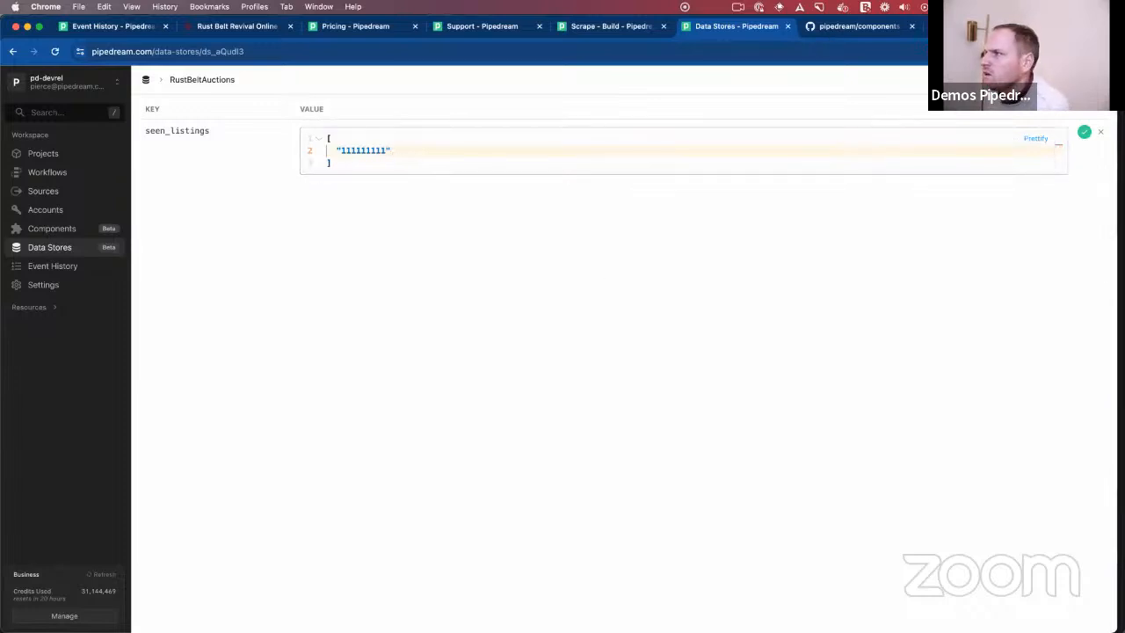
left_click(1083, 132)
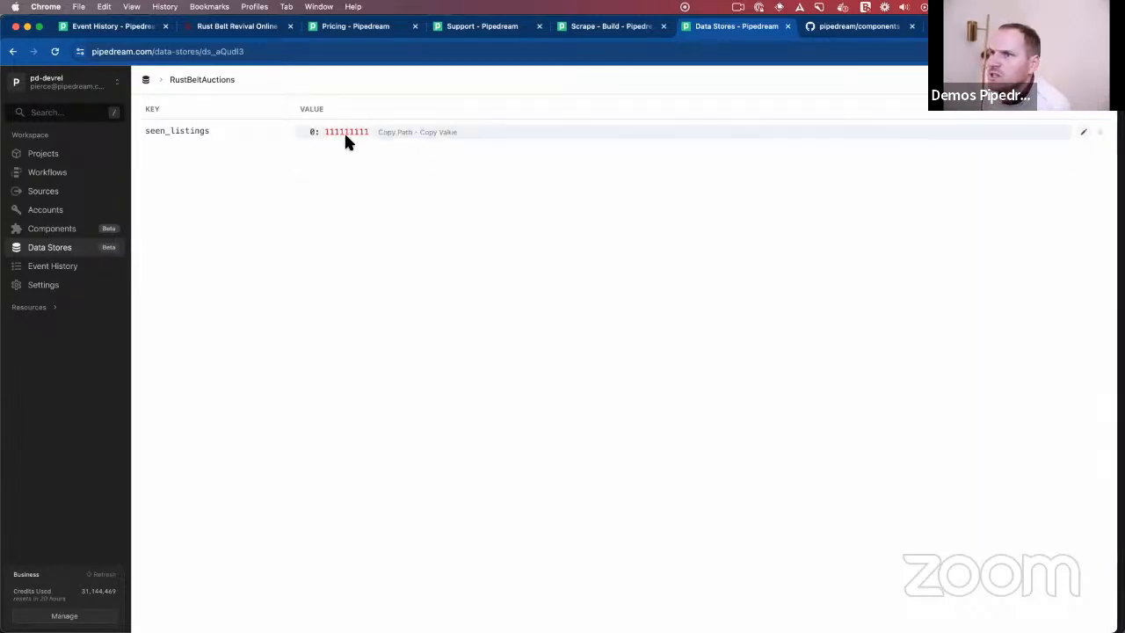
- Return to the Scrape workflow, retest the get_record_or_create step and check its exported return value
left_click(596, 31)
scroll(364, 367, "down", 3)
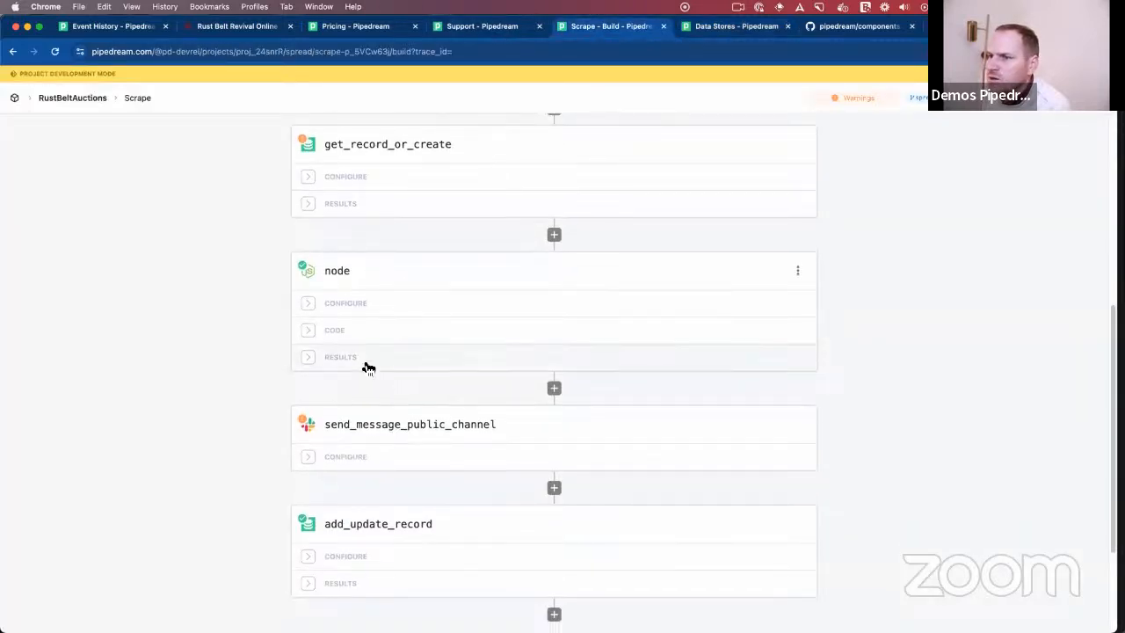
scroll(391, 386, "up", 10)
scroll(434, 358, "down", 3)
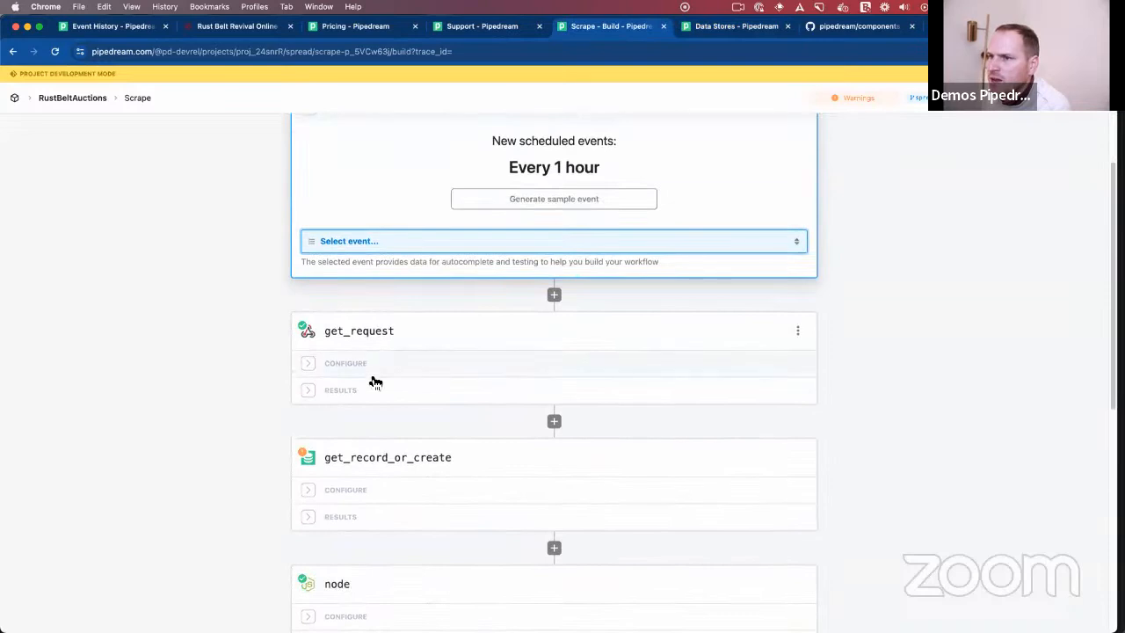
scroll(413, 413, "down", 3)
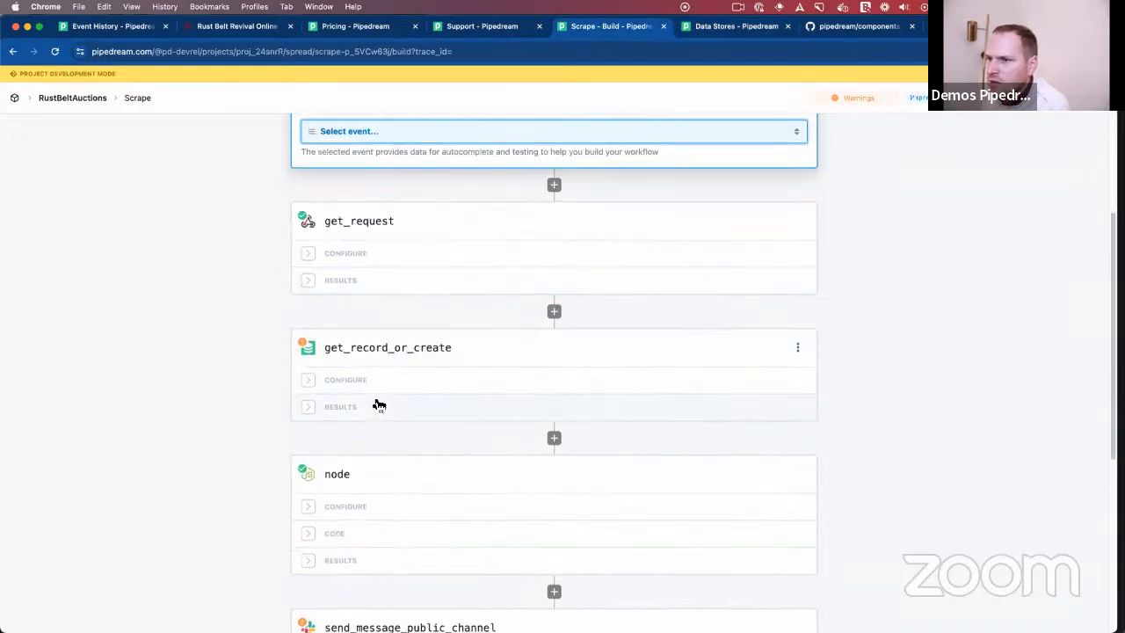
left_click(379, 403)
left_click(426, 459)
scroll(430, 370, "up", 1)
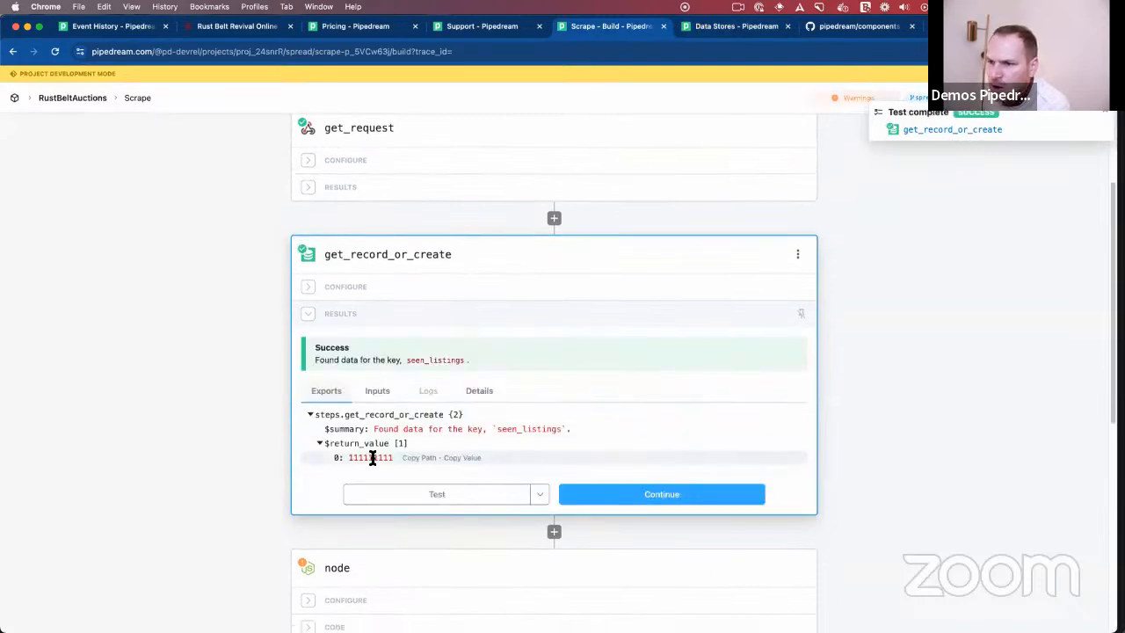
- Check the node step's exported listingId and open the results and configuration of the add_update_record step
scroll(378, 455, "down", 3)
left_click(359, 422)
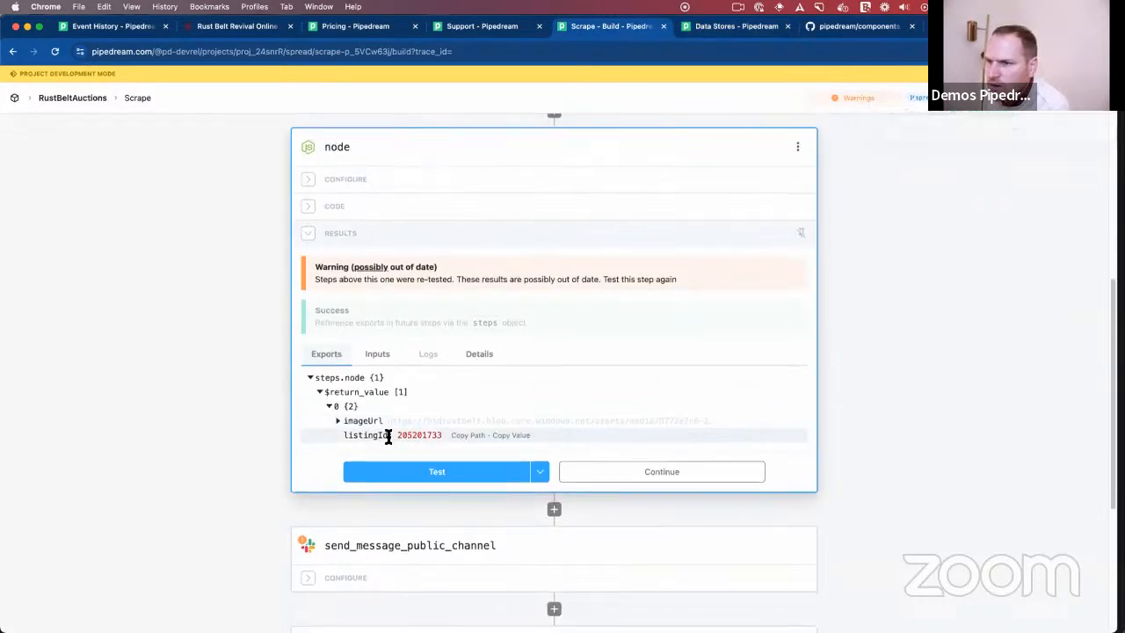
scroll(417, 438, "down", 5)
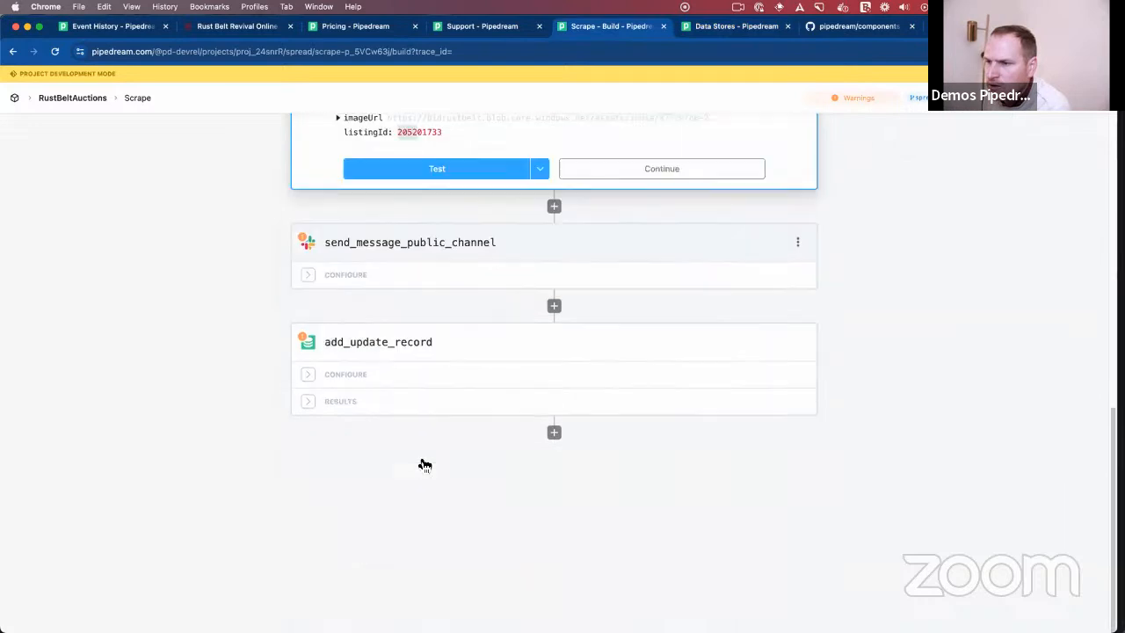
left_click(380, 405)
scroll(387, 334, "up", 2)
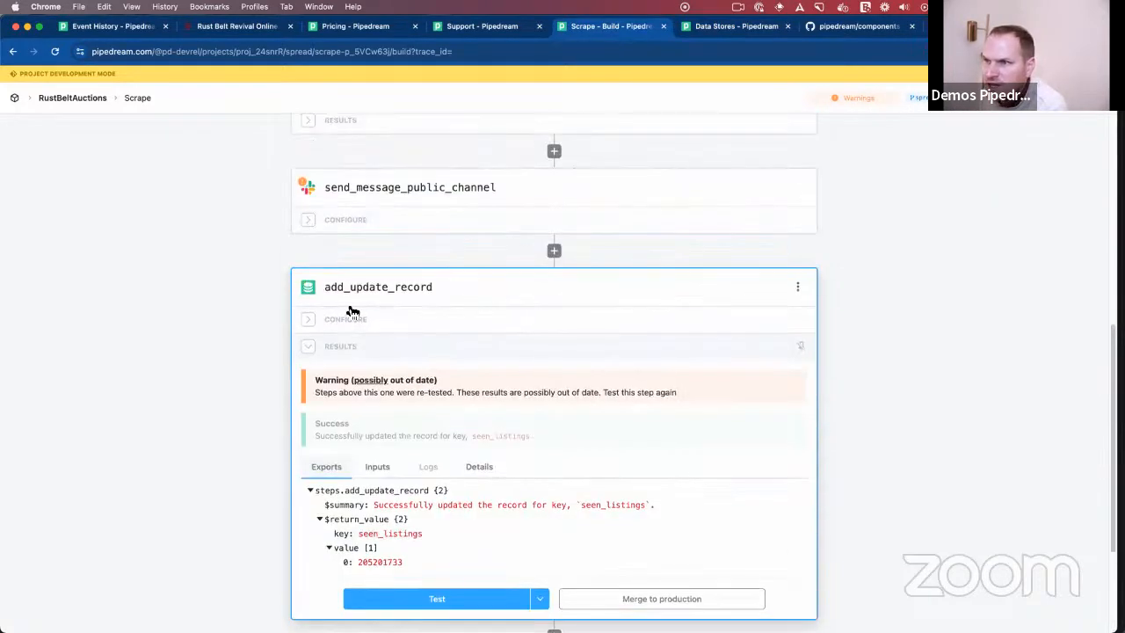
left_click(360, 322)
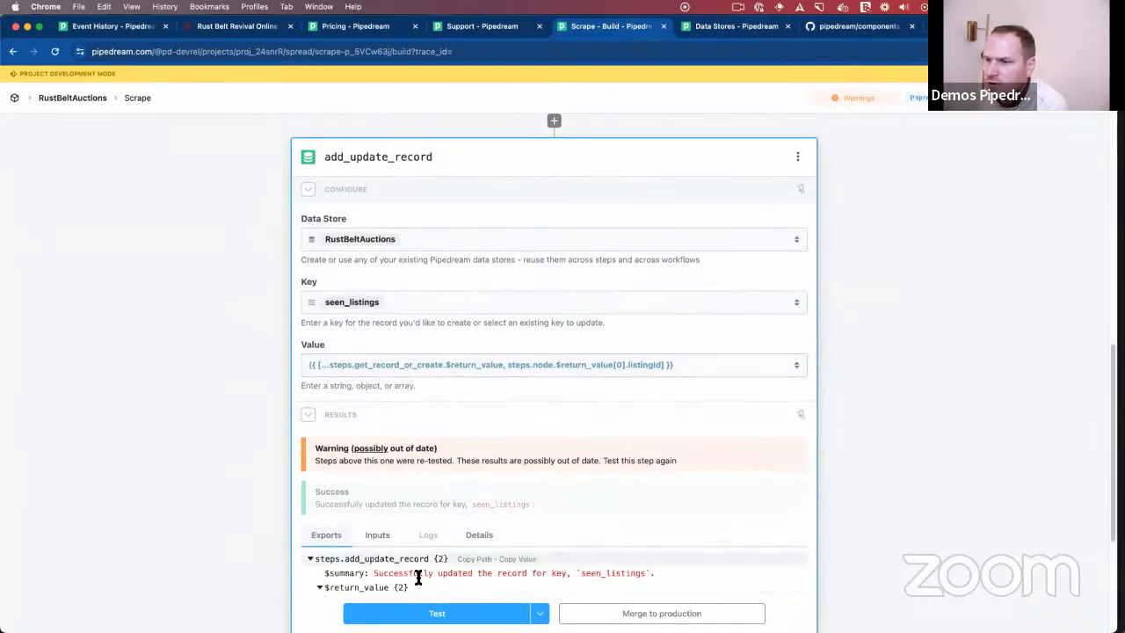
- Retest the add_update_record step and check the seen_listings value array in its exported return value
left_click(351, 612)
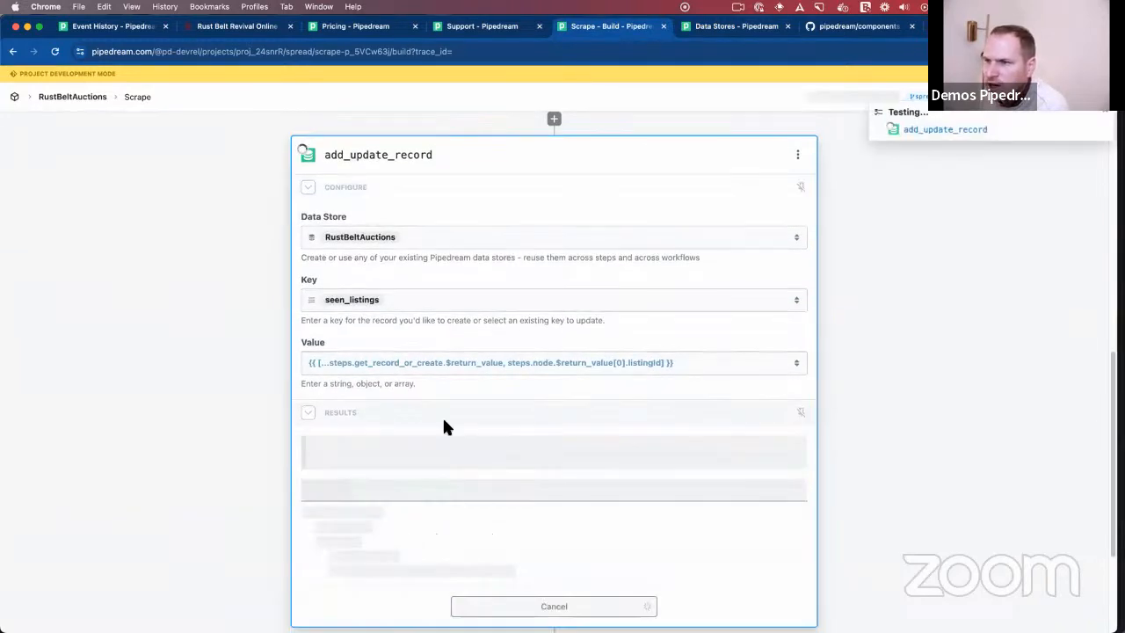
left_click(506, 366)
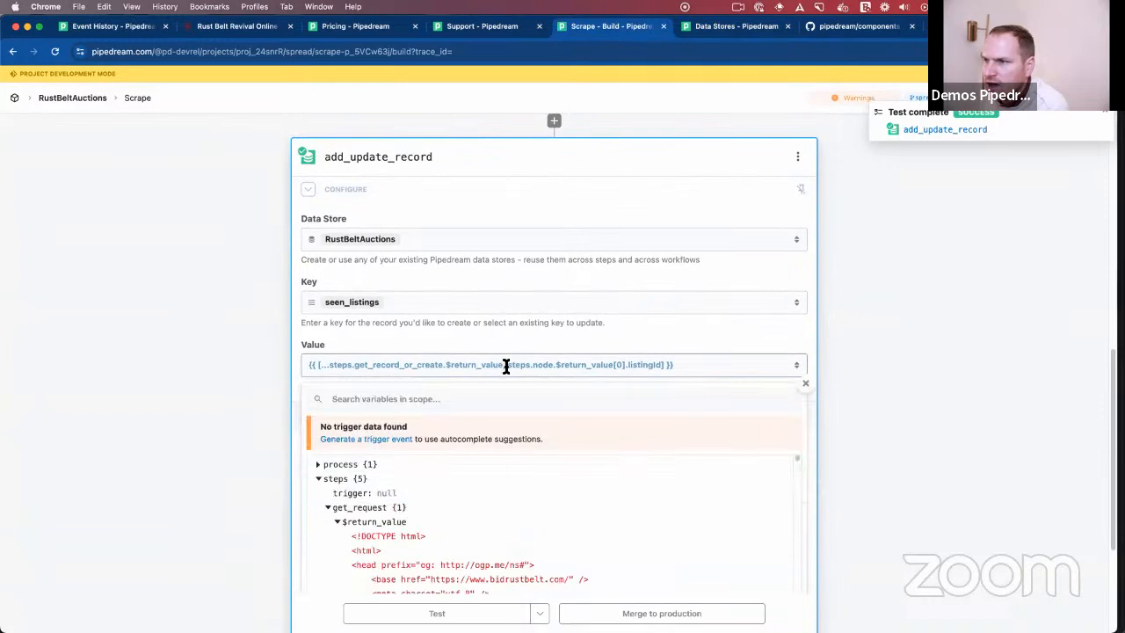
scroll(527, 404, "down", 5)
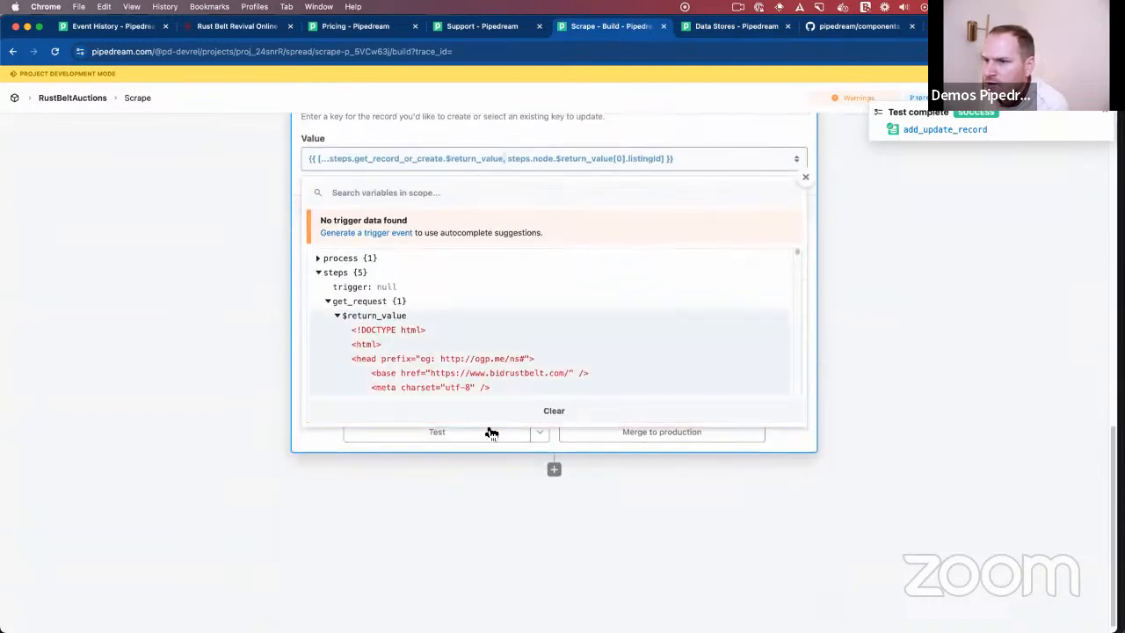
left_click(220, 344)
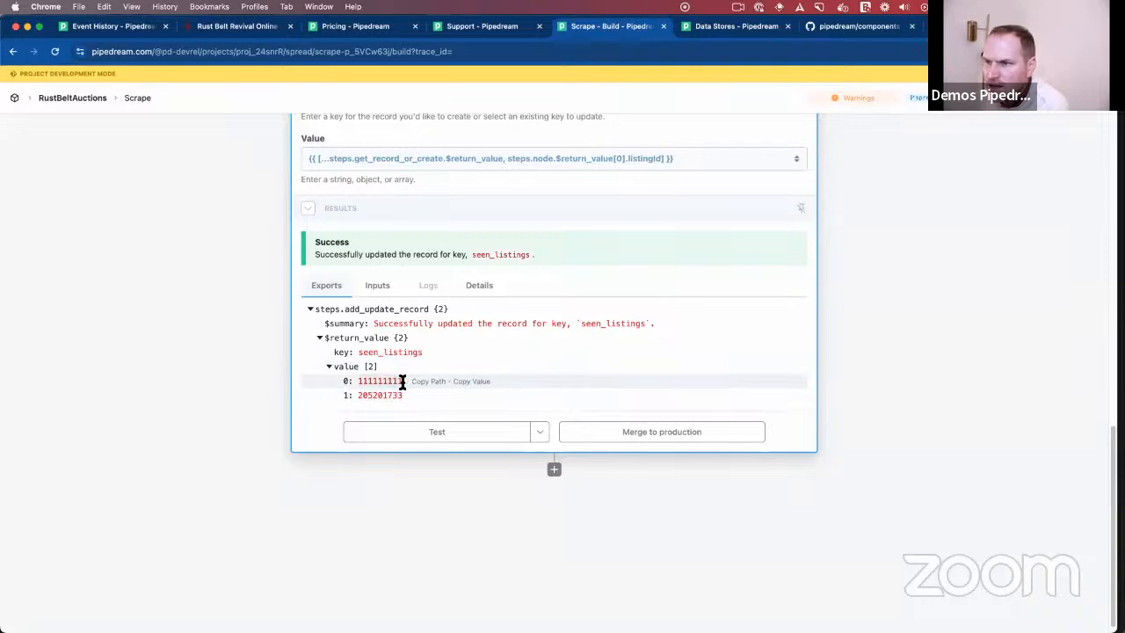
left_click(315, 482)
scroll(314, 482, "up", 3)
scroll(315, 481, "down", 3)
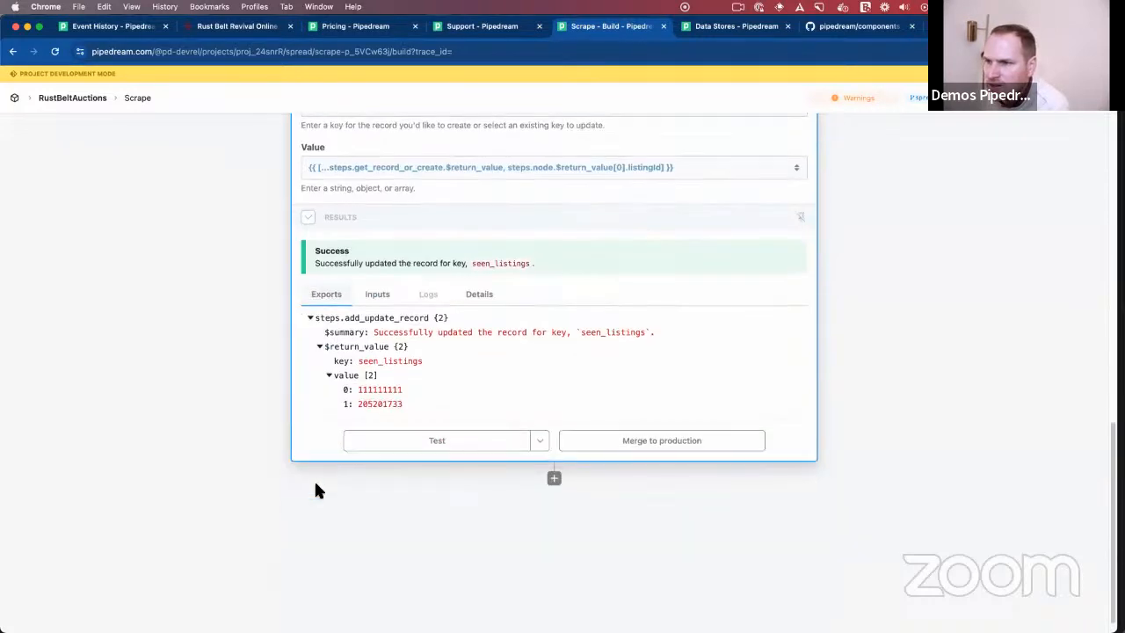
scroll(315, 482, "up", 1)
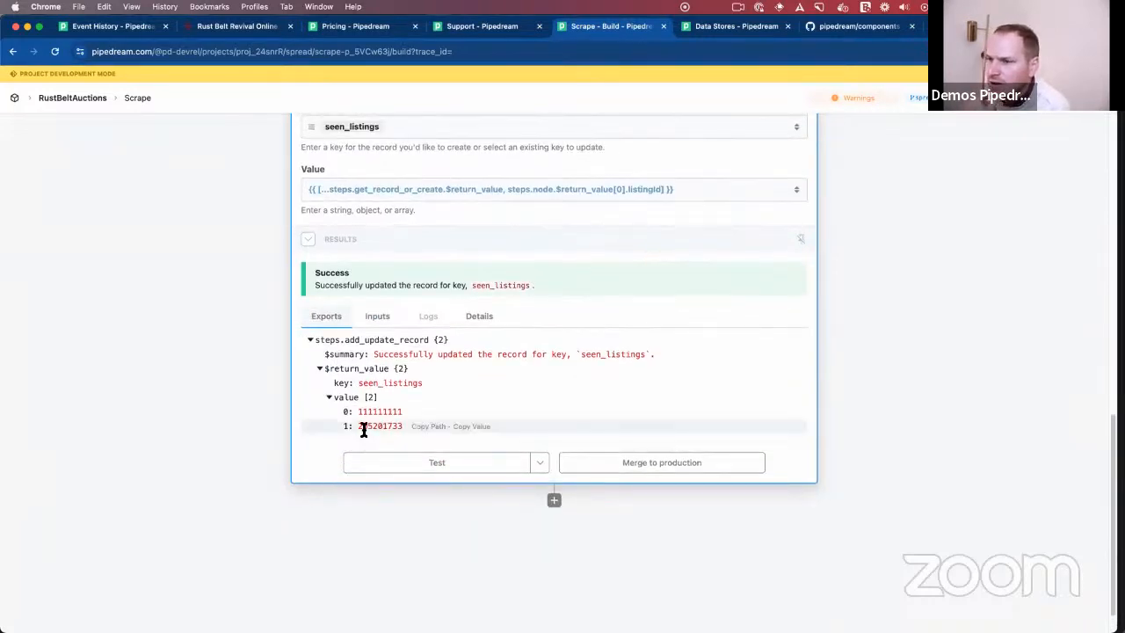
left_click(323, 189)
left_click(231, 250)
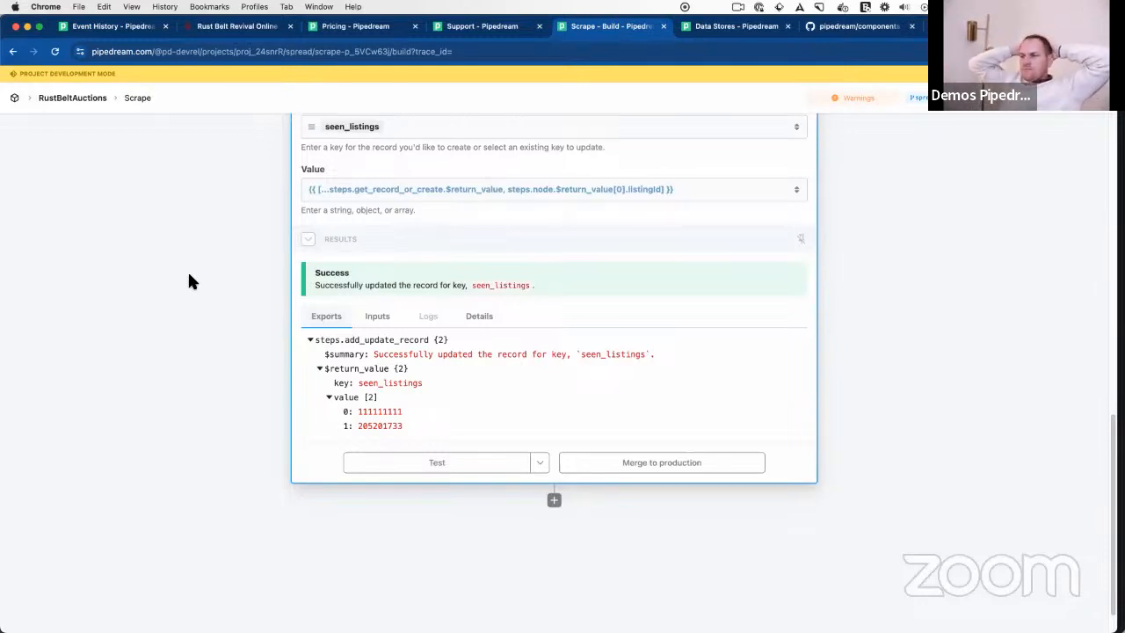
key("super+Tab")
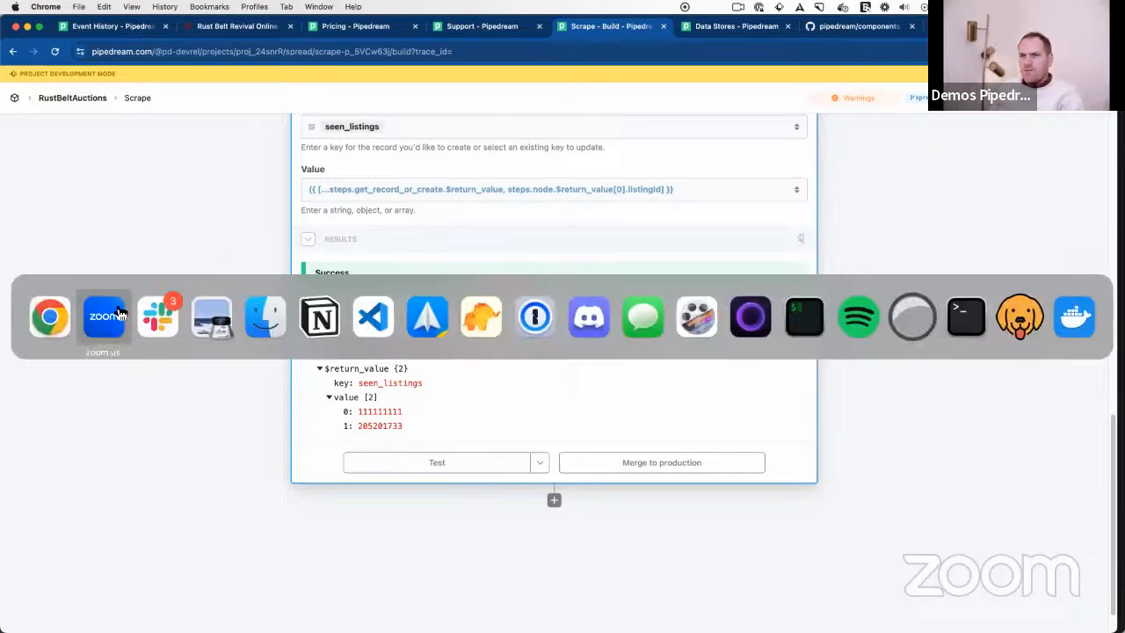